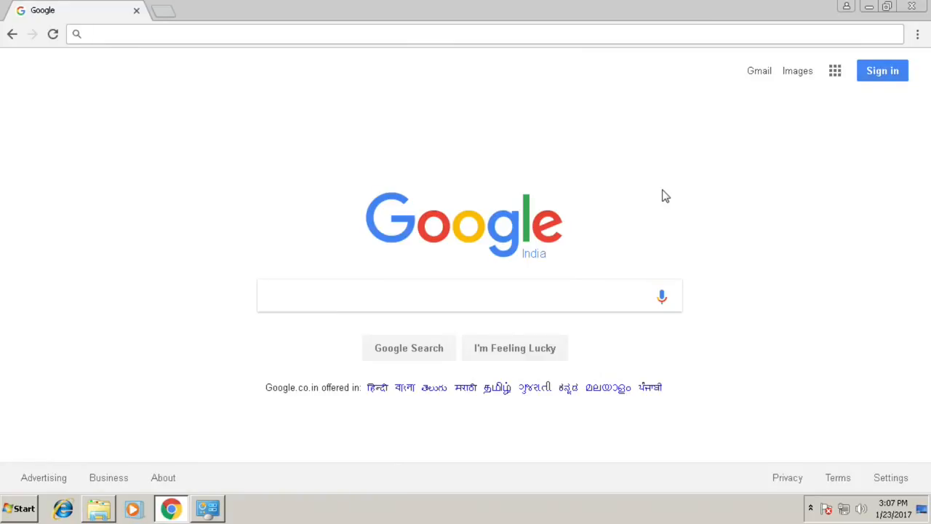
# Search the web for weddingkaportal and open the Wedding Ka Portal website.
pyautogui.write('w')
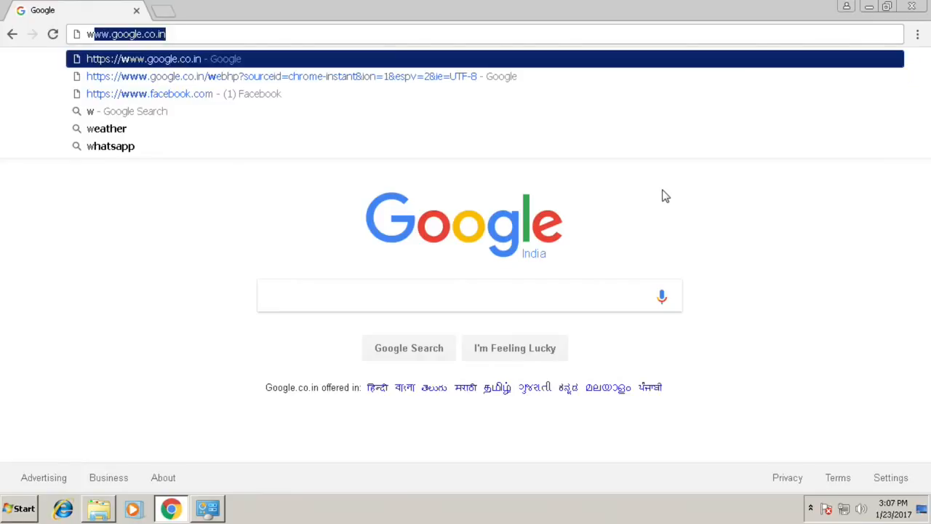
pyautogui.write('eddings')
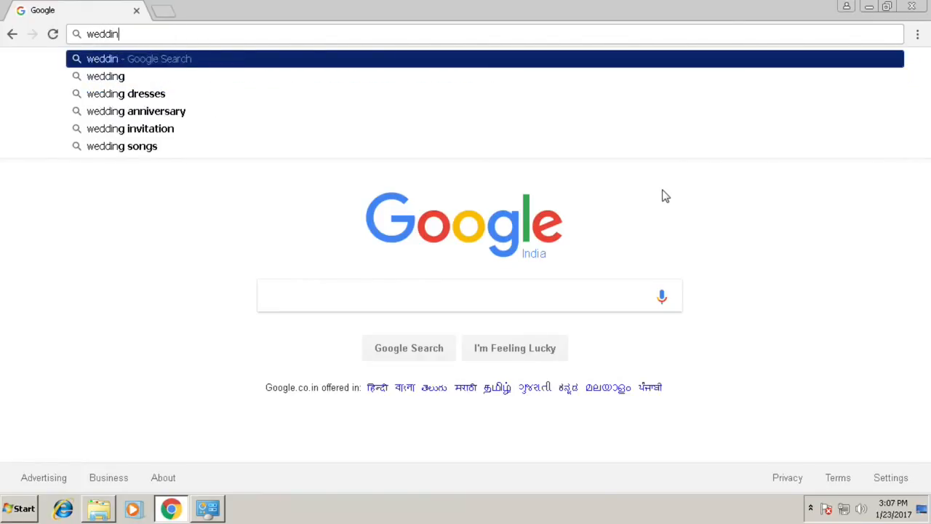
pyautogui.press('BackSpace')
pyautogui.write('kaportal')
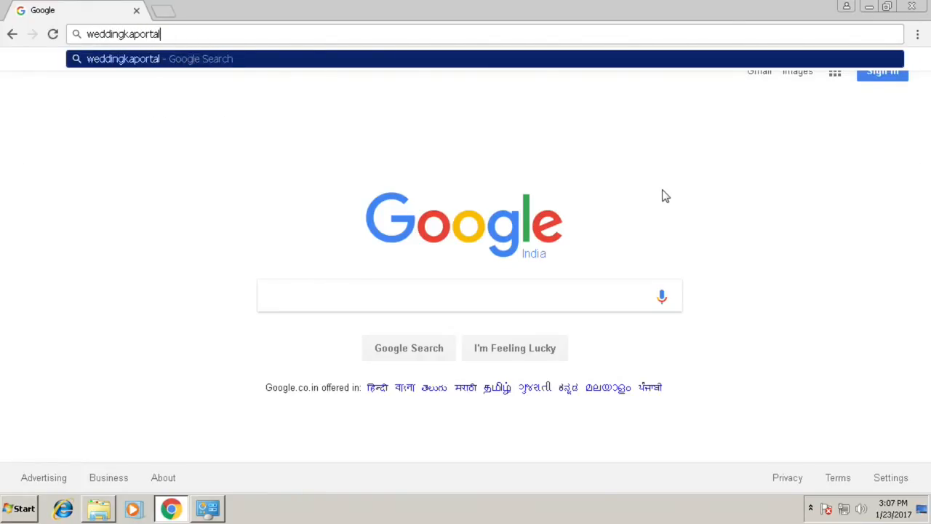
pyautogui.press('Return')
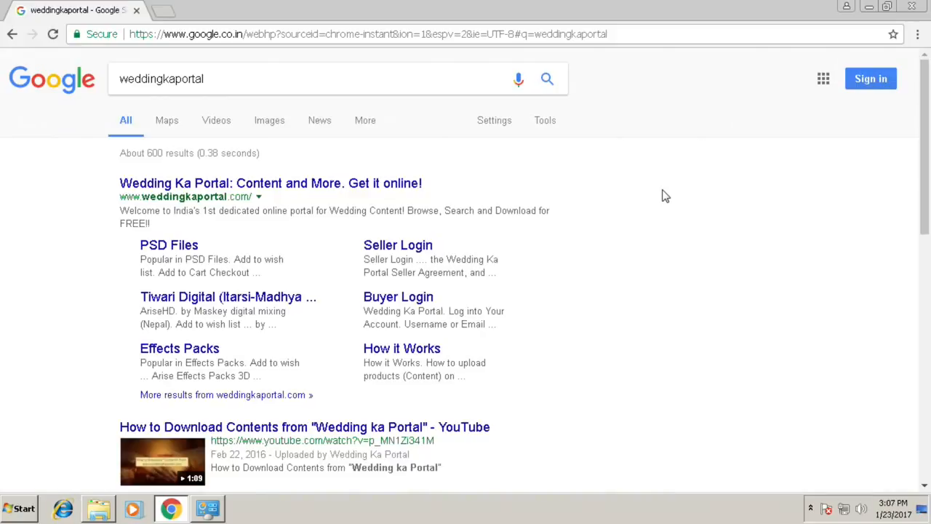
pyautogui.click(214, 187)
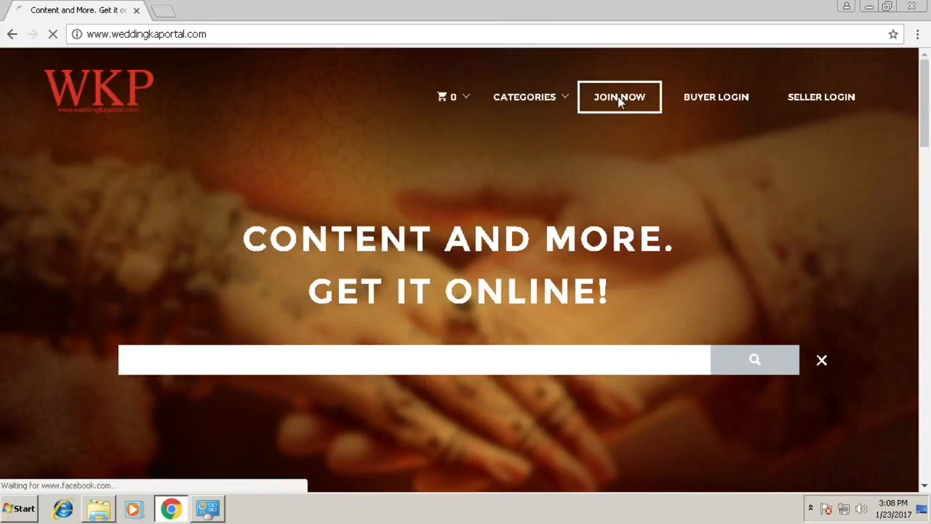
# Open the new account registration form and enter the account username.
pyautogui.click(619, 100)
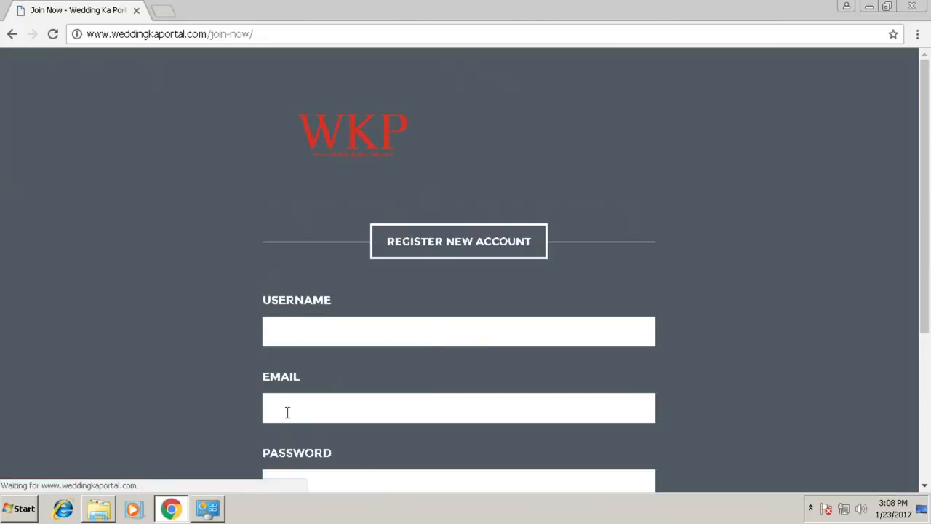
pyautogui.click(299, 328)
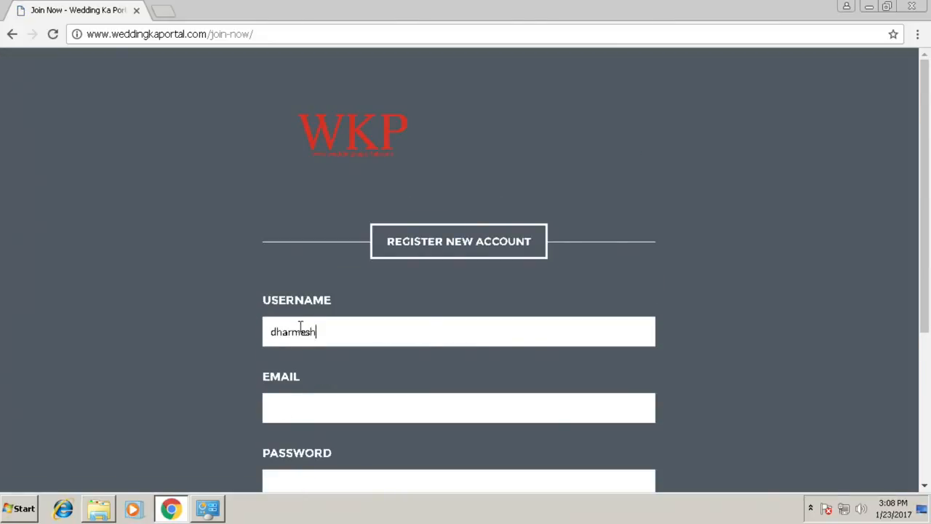
# Fill in the registrant's e-mail address in the registration form.
pyautogui.click(326, 413)
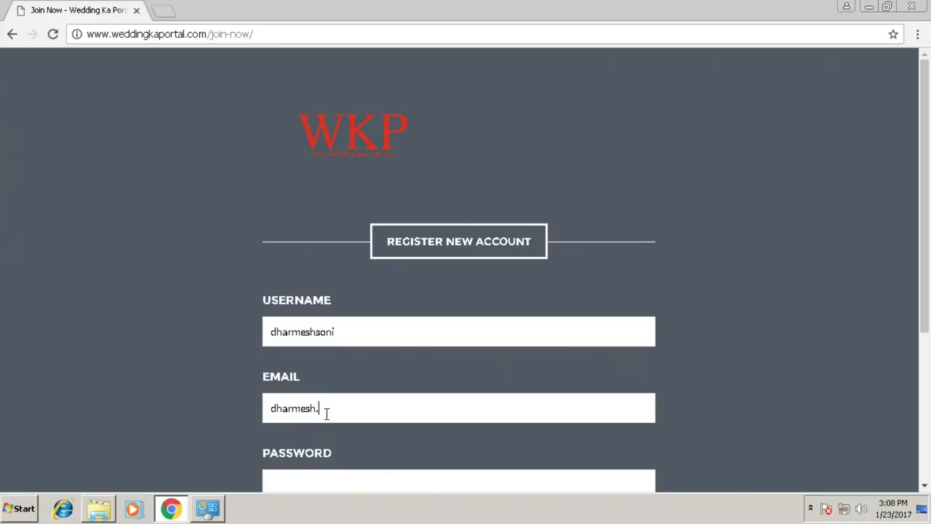
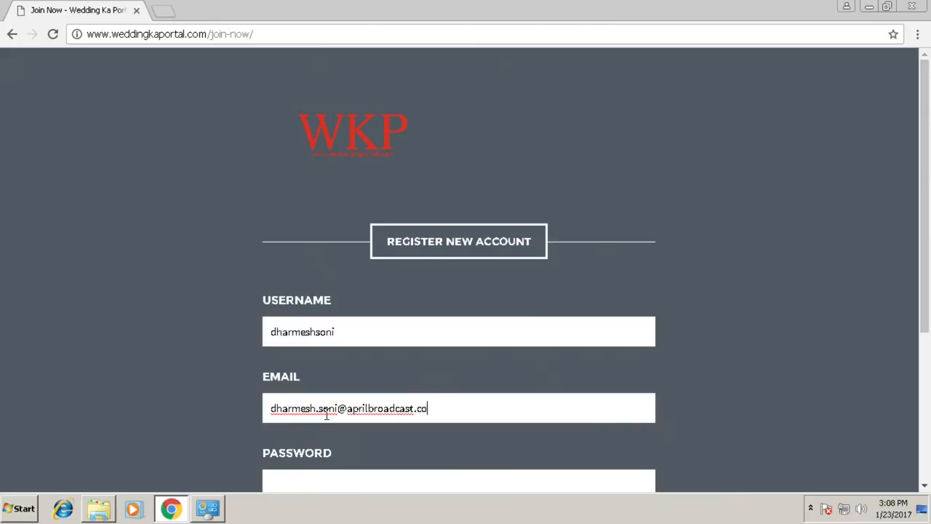
# Enter and confirm the account password, and submit the registration.
pyautogui.scroll(-1, 426, 400)
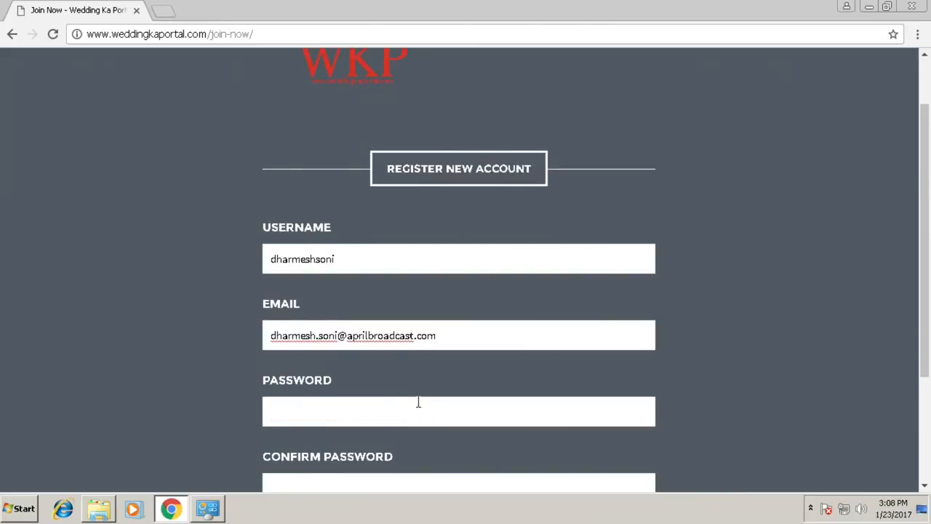
pyautogui.scroll(-1, 418, 400)
pyautogui.click(299, 342)
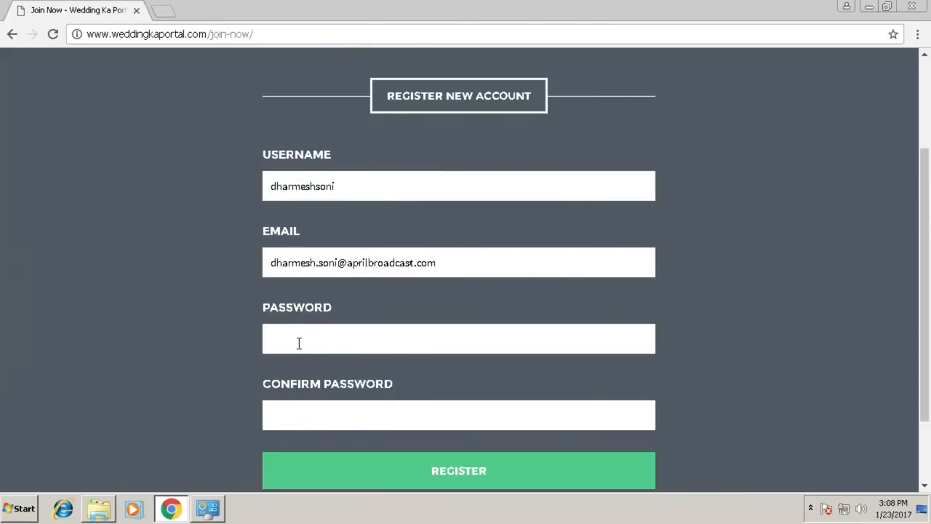
pyautogui.write('••••••••')
pyautogui.click(296, 422)
pyautogui.write('••••••••')
pyautogui.click(455, 471)
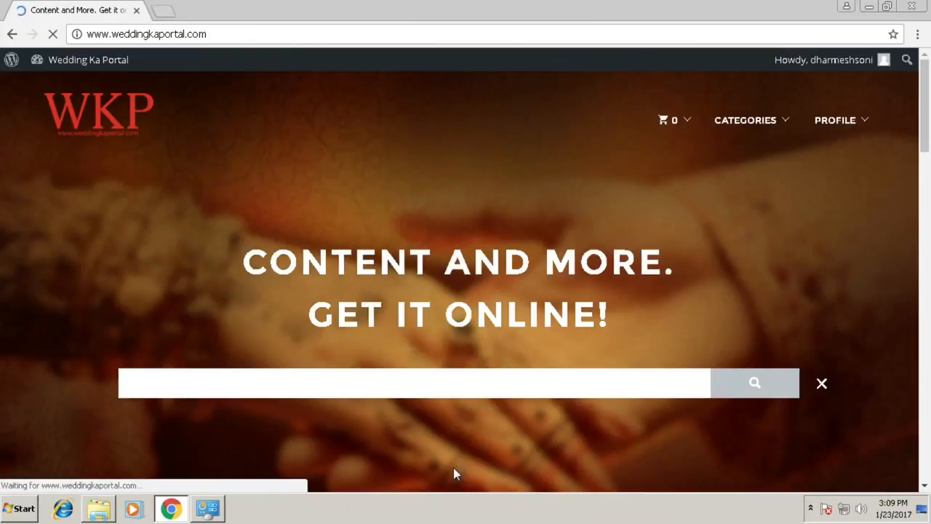
# Browse to the AriseTX-Subscribe category under Software.
pyautogui.moveTo(870, 67)
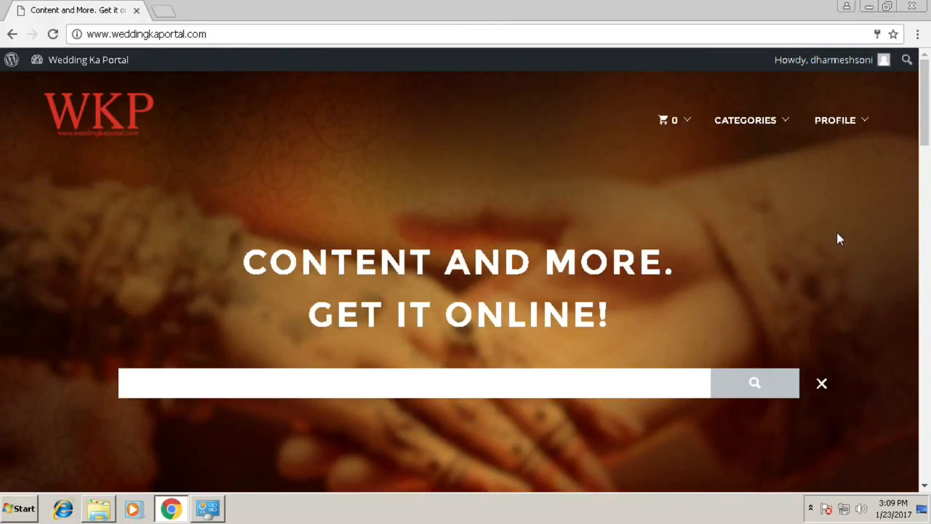
pyautogui.moveTo(746, 120)
pyautogui.moveTo(704, 153)
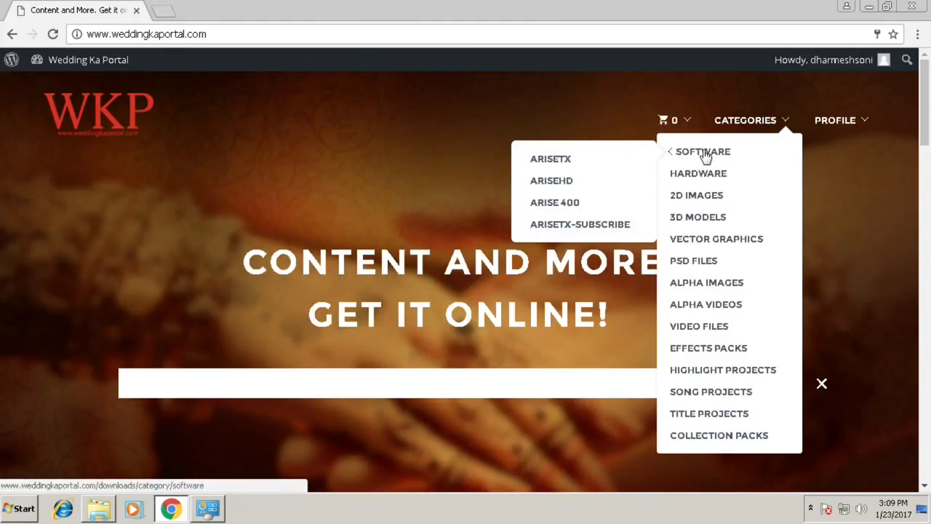
pyautogui.click(568, 229)
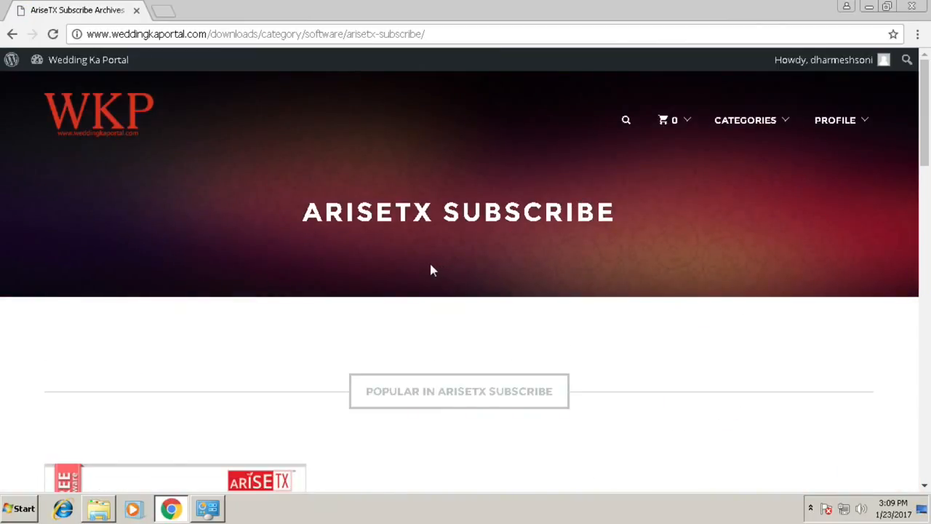
# Add the AriseTX Subscribe product to the cart and proceed to checkout.
pyautogui.scroll(-4, 430, 268)
pyautogui.moveTo(102, 296)
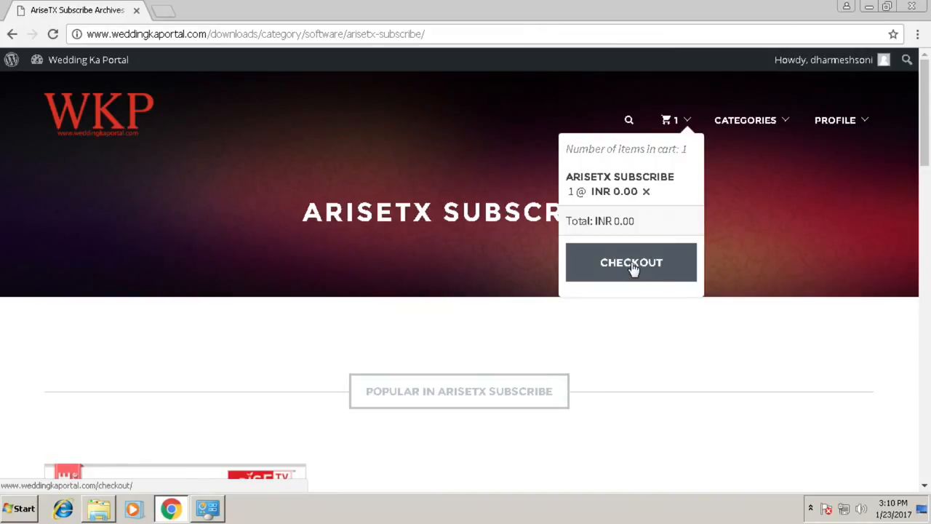
pyautogui.click(632, 264)
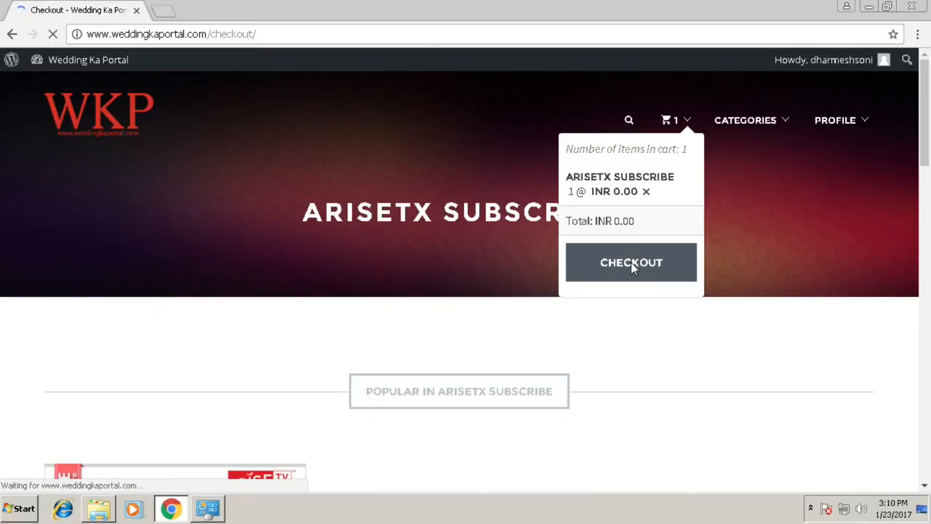
# Fill in the buyer's first and last name at checkout and choose Friend as how they heard about the site.
pyautogui.scroll(-3, 93, 265)
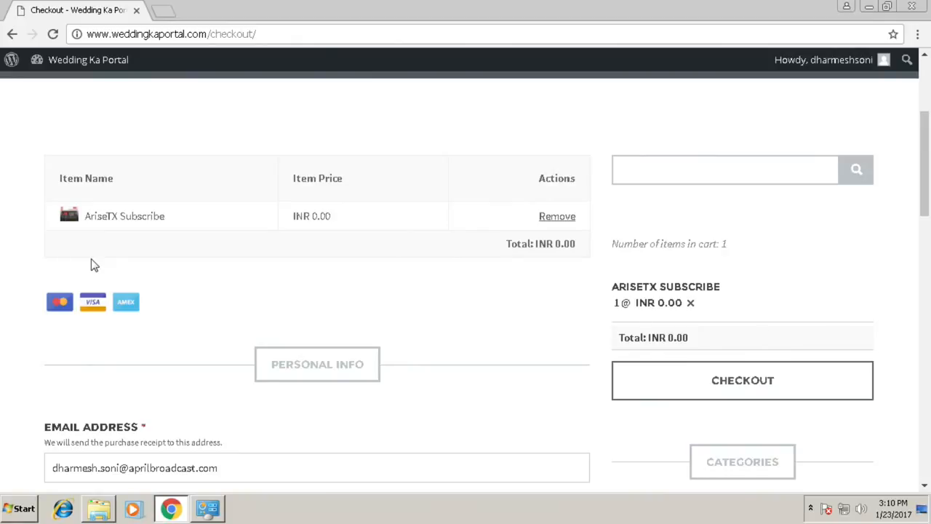
pyautogui.scroll(-2, 93, 265)
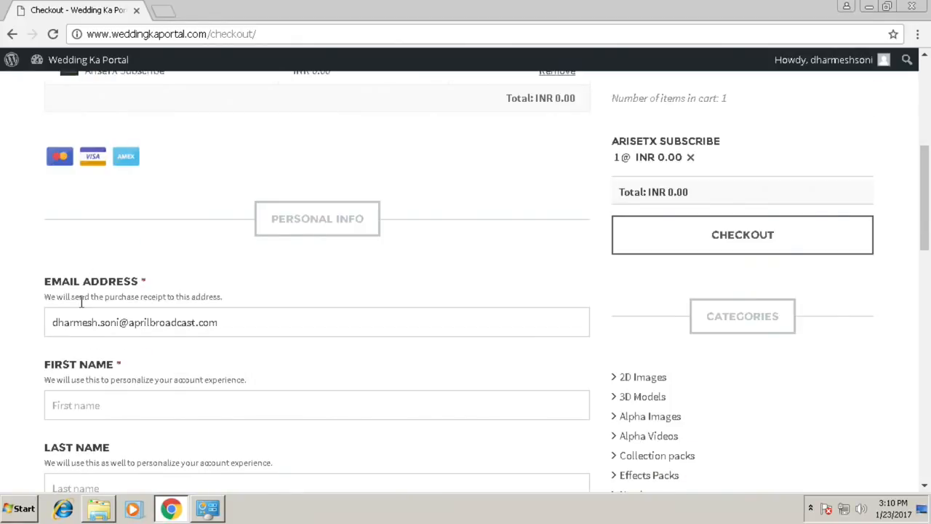
pyautogui.scroll(-2, 82, 302)
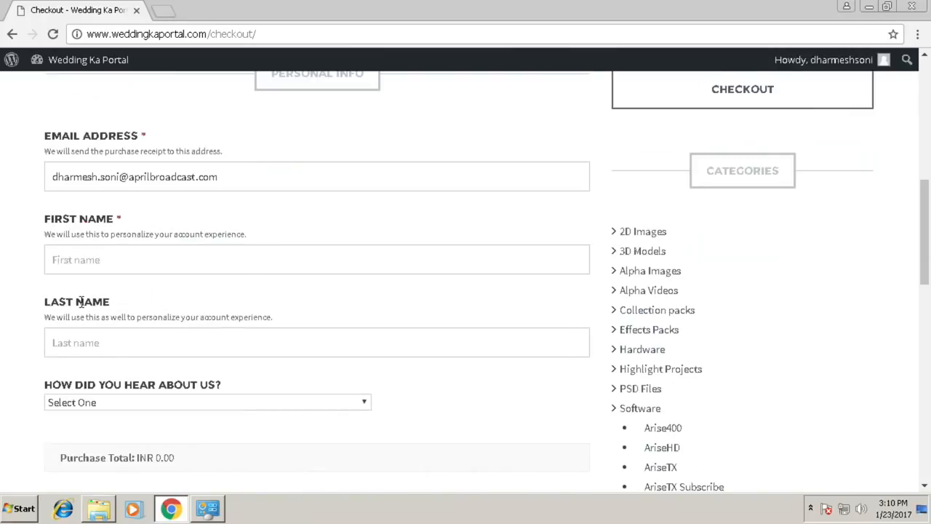
pyautogui.click(68, 260)
pyautogui.click(76, 339)
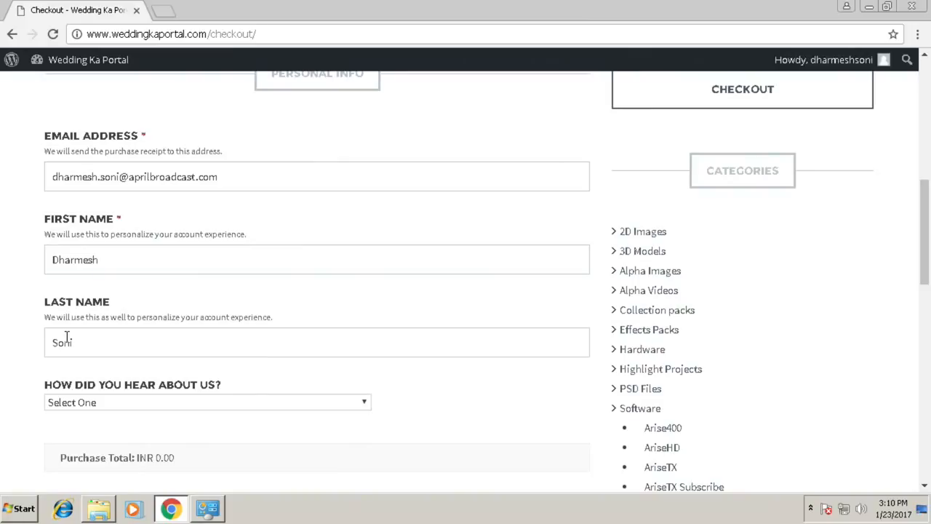
pyautogui.click(165, 406)
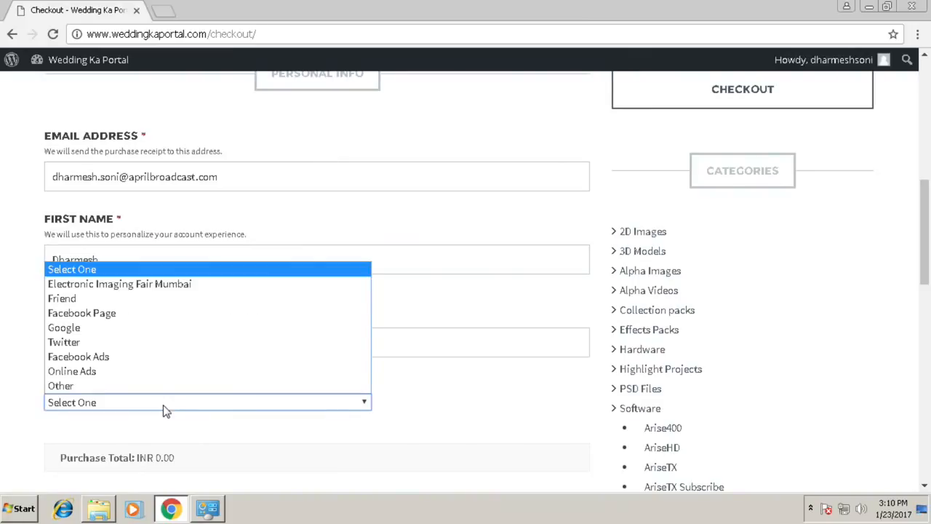
pyautogui.click(67, 302)
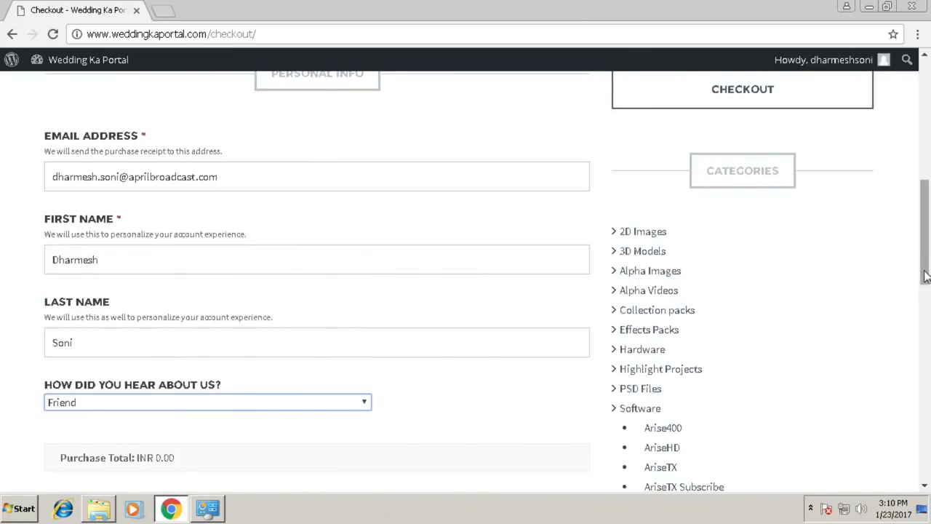
# Complete the free purchase and download Setup-Arise-TX-Sub.exe from the purchase confirmation.
pyautogui.scroll(-3, 925, 276)
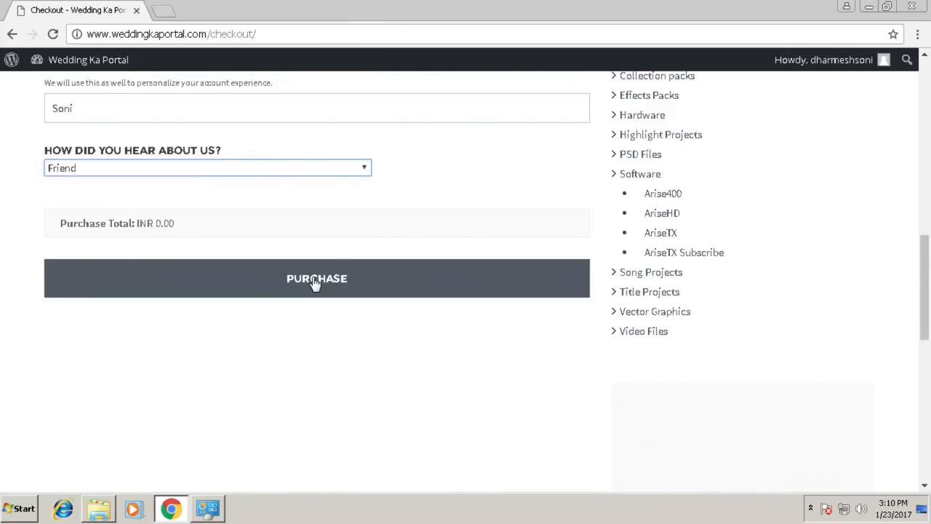
pyautogui.click(315, 281)
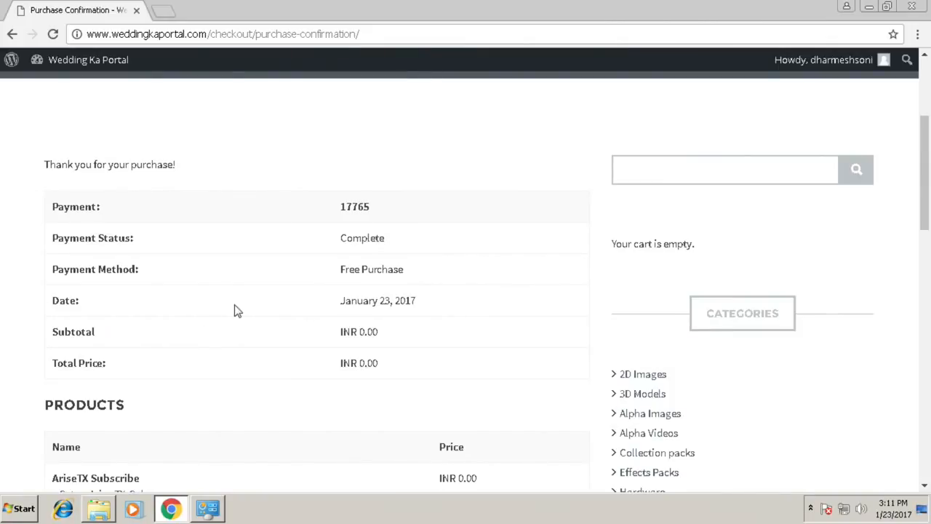
pyautogui.scroll(-2, 240, 312)
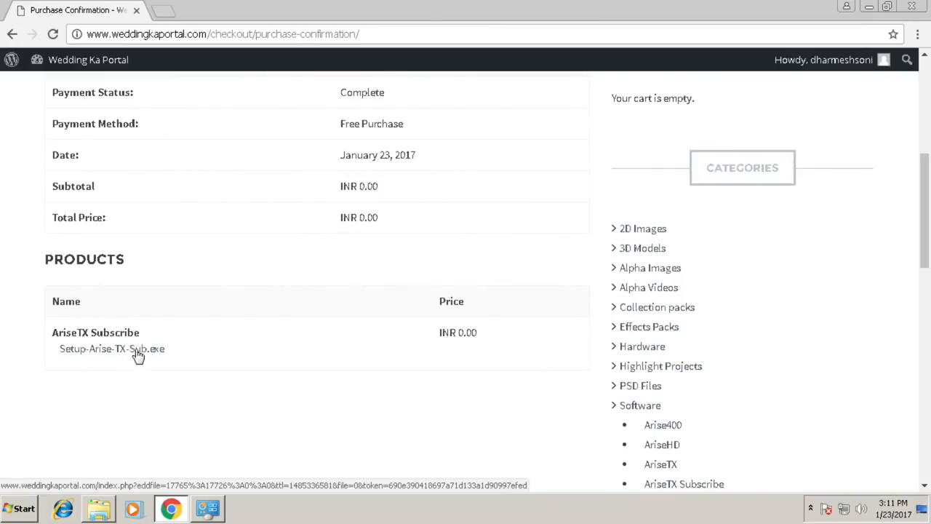
pyautogui.click(98, 348)
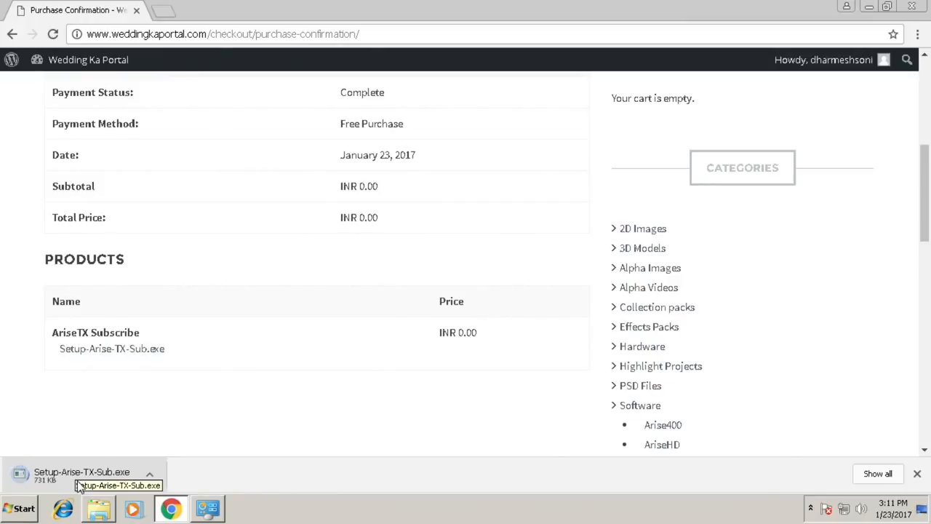
# Switch to Windows Explorer, run Arise-TX-Web-Setup from the Downloads folder and allow it to make changes to the computer.
pyautogui.click(98, 509)
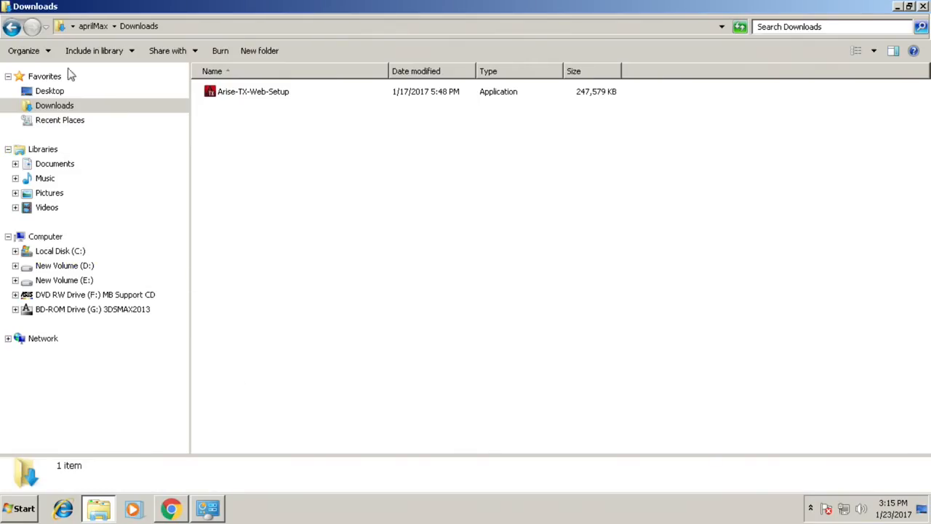
pyautogui.doubleClick(244, 92)
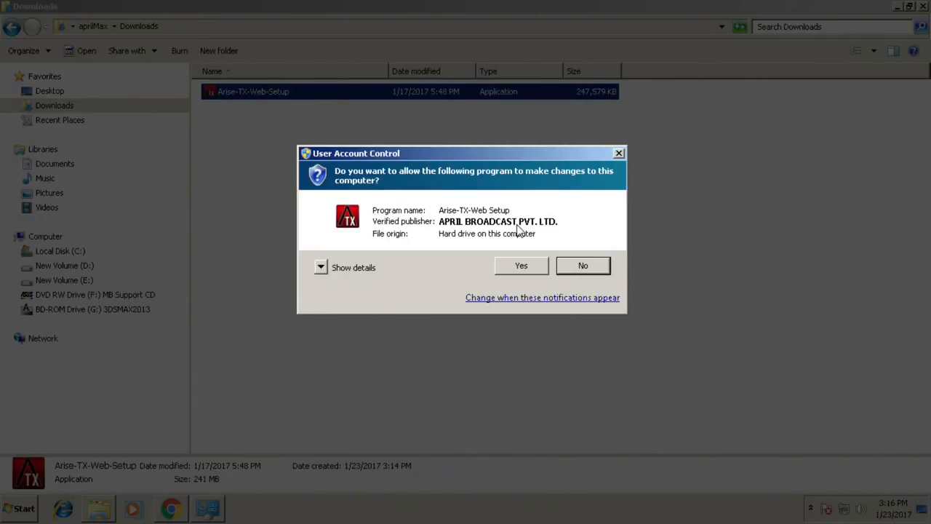
pyautogui.click(514, 266)
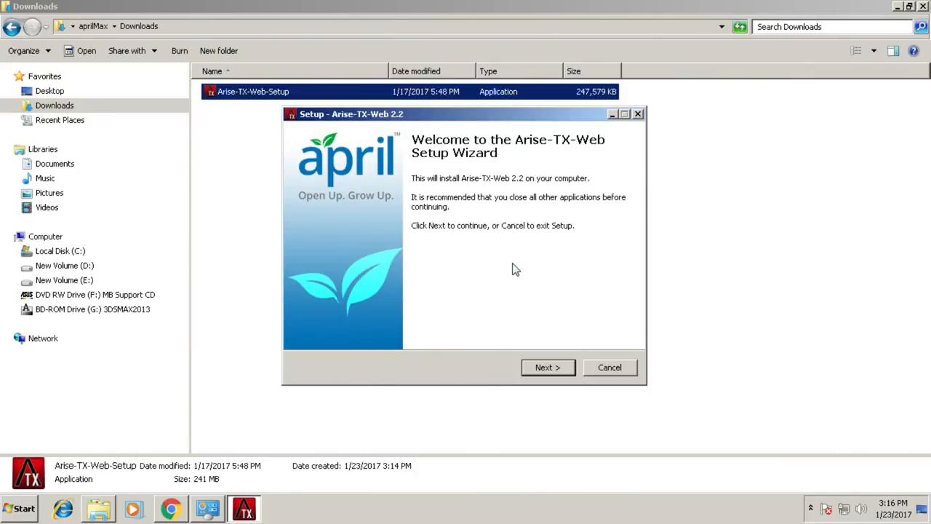
# Accept the Arise-TX-Web license agreement, enable creating a desktop icon, and continue to the final installation review.
pyautogui.click(546, 368)
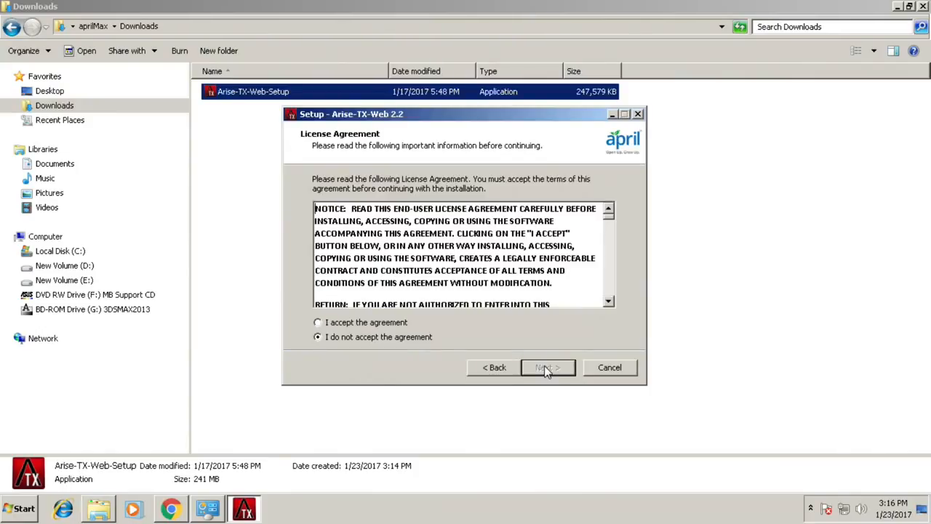
pyautogui.click(362, 322)
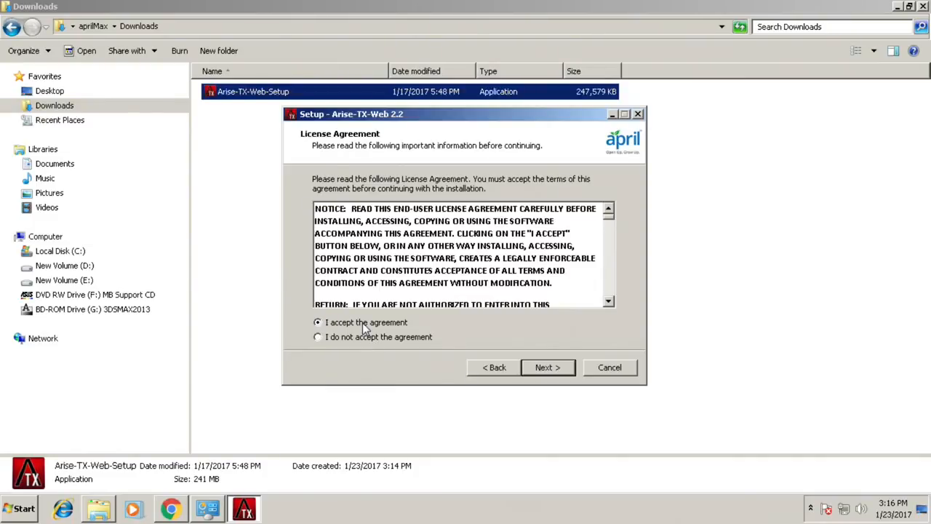
pyautogui.click(547, 367)
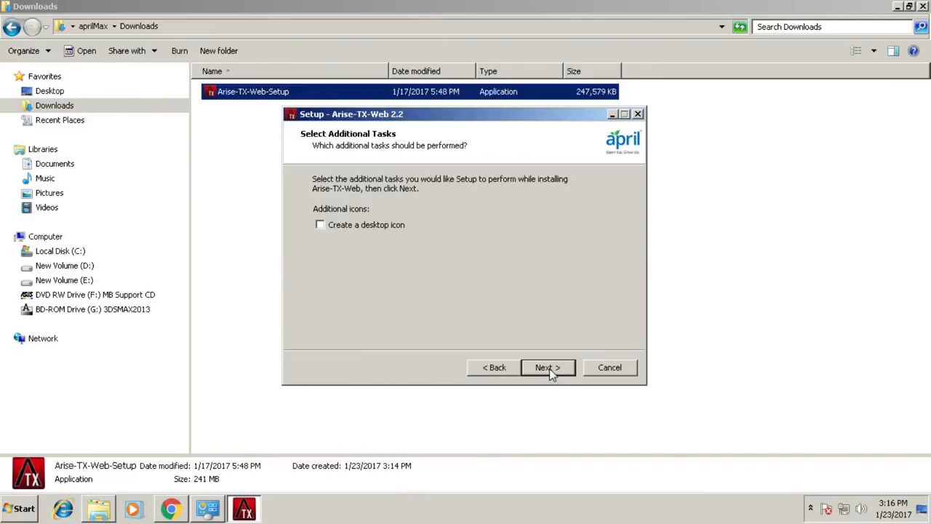
pyautogui.click(340, 227)
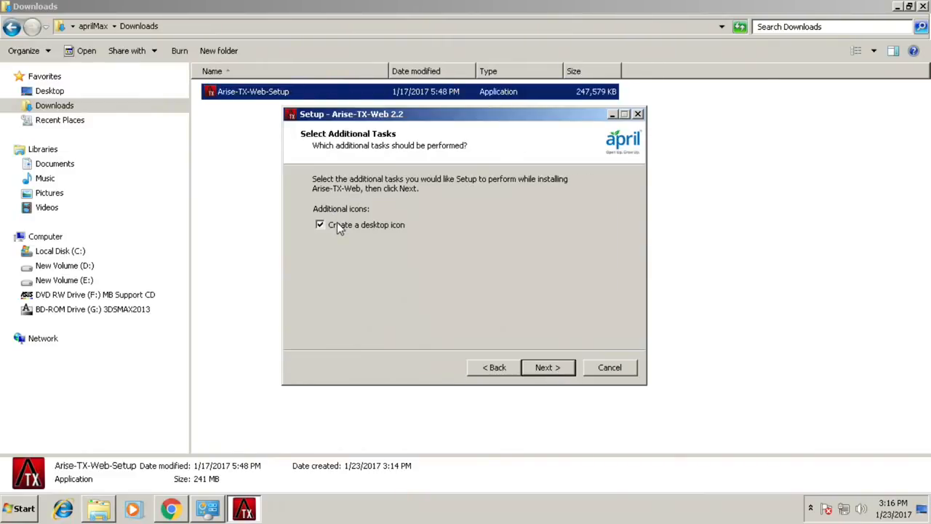
pyautogui.click(553, 368)
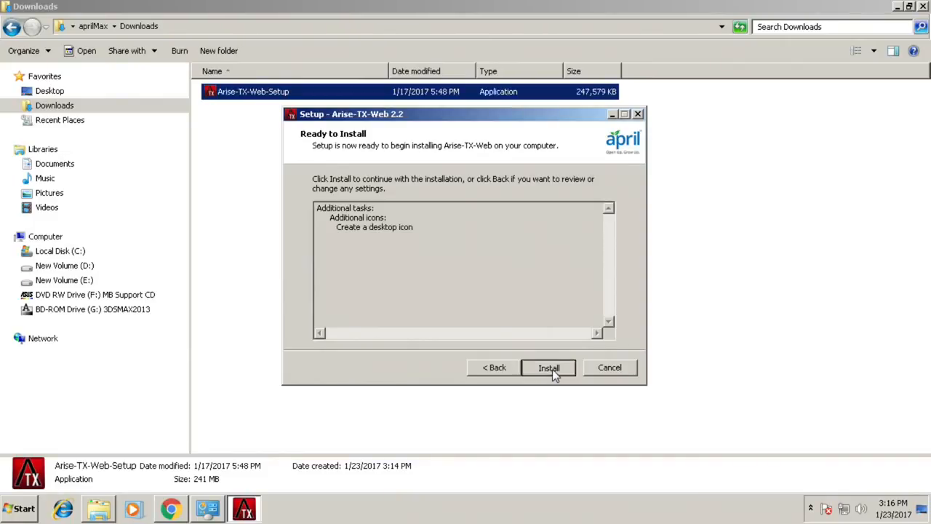
# Start installing Arise-TX-Web, close Google Chrome to release the ARIALUNI.TTF font file, and retry replacing it.
pyautogui.click(552, 368)
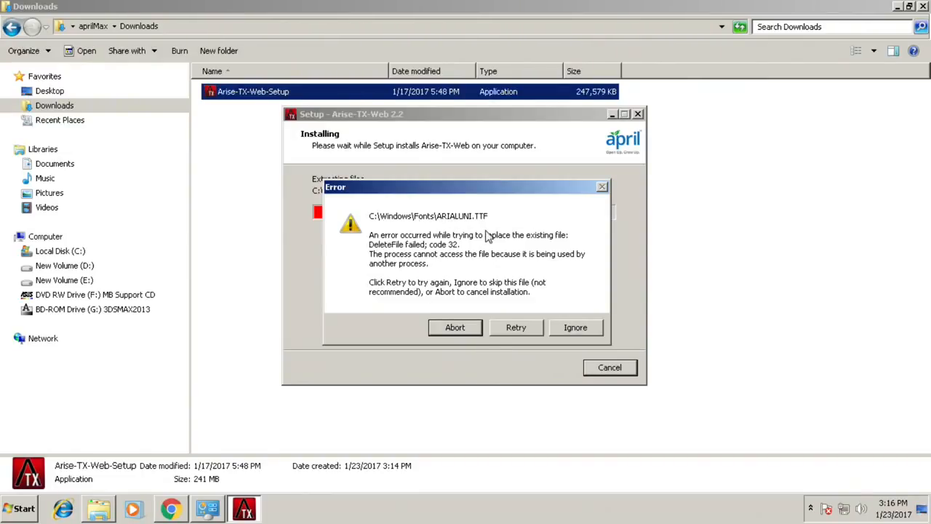
pyautogui.click(174, 513)
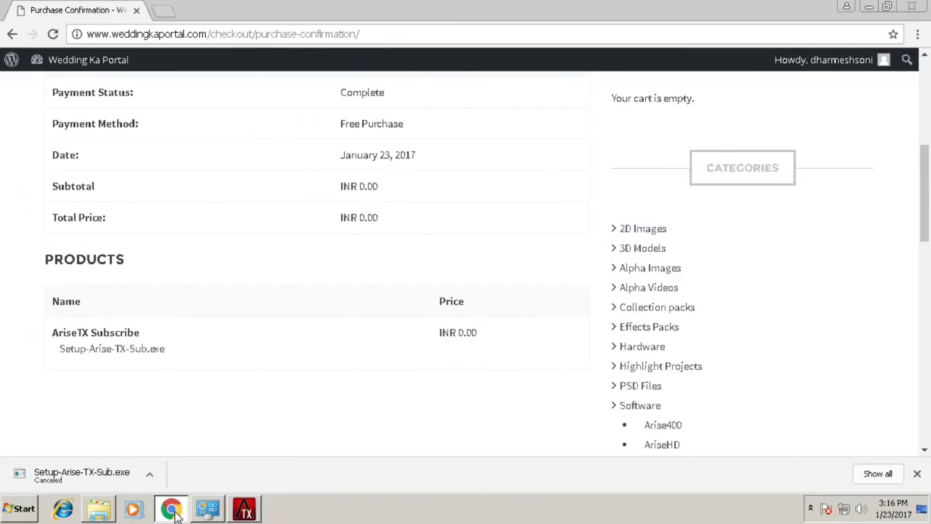
pyautogui.click(912, 6)
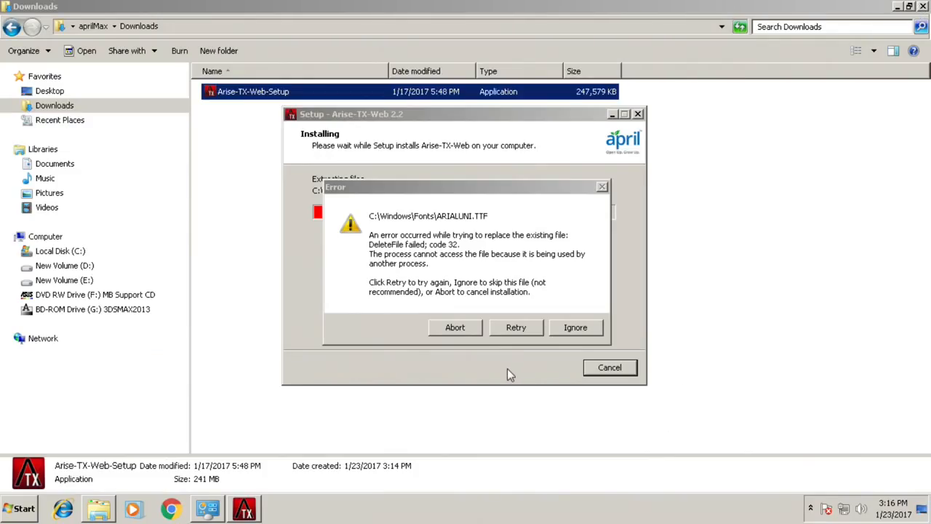
pyautogui.click(508, 329)
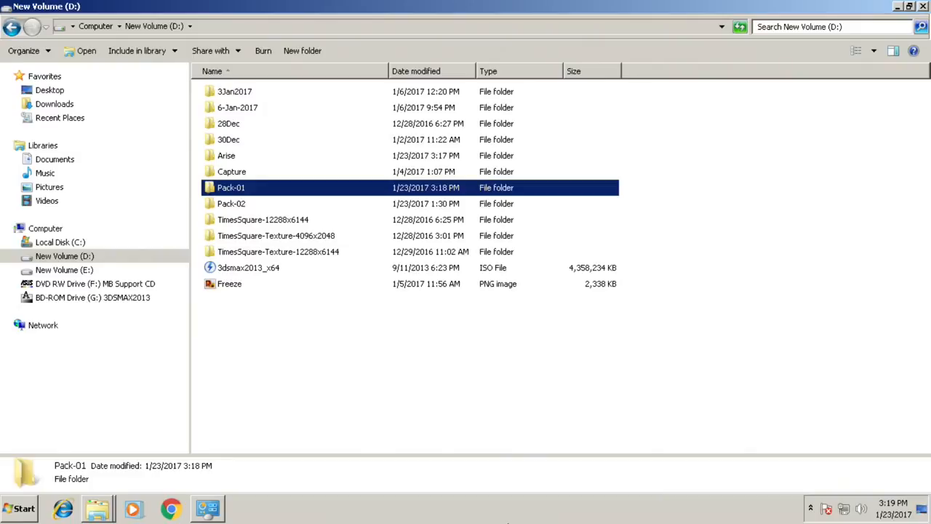
# Run the Arise-Content-Pack-01 application from the nested folders of Pack-01 on drive D and allow it to make changes.
pyautogui.doubleClick(226, 191)
pyautogui.doubleClick(241, 92)
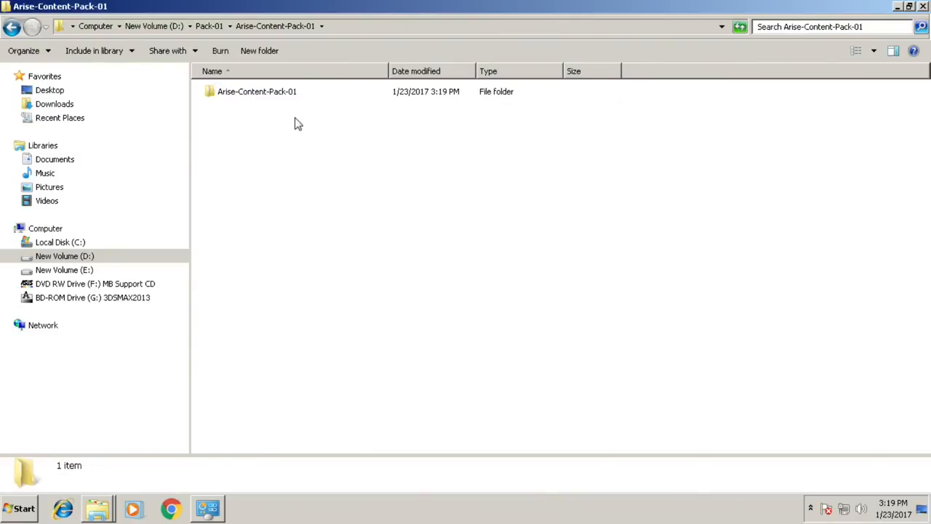
pyautogui.doubleClick(250, 97)
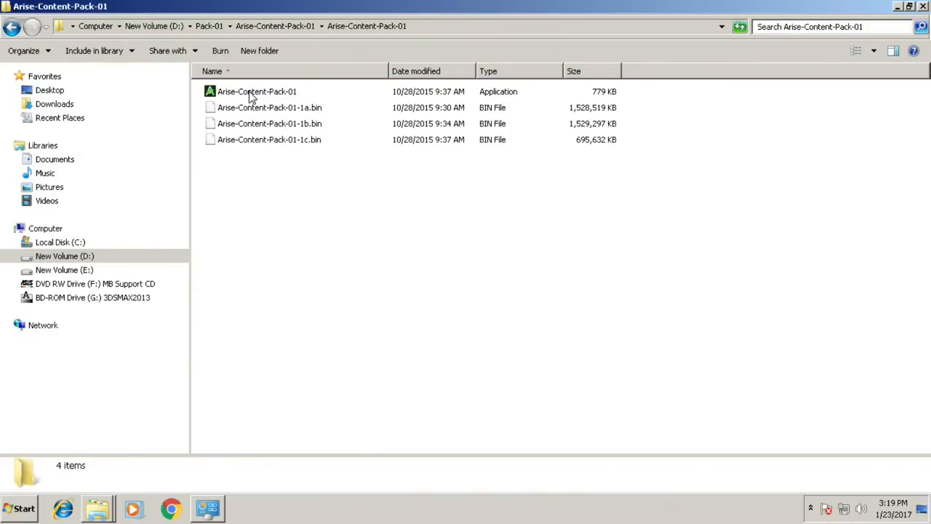
pyautogui.moveTo(250, 97)
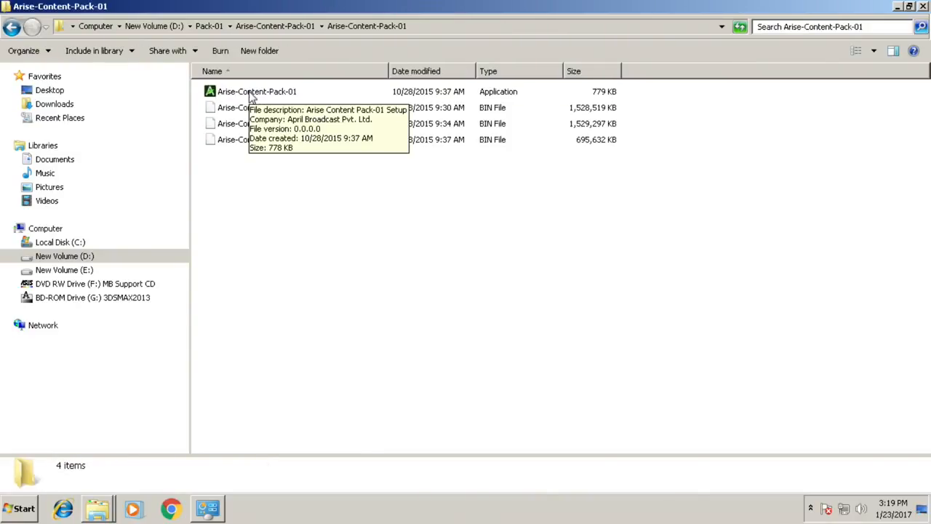
pyautogui.doubleClick(250, 95)
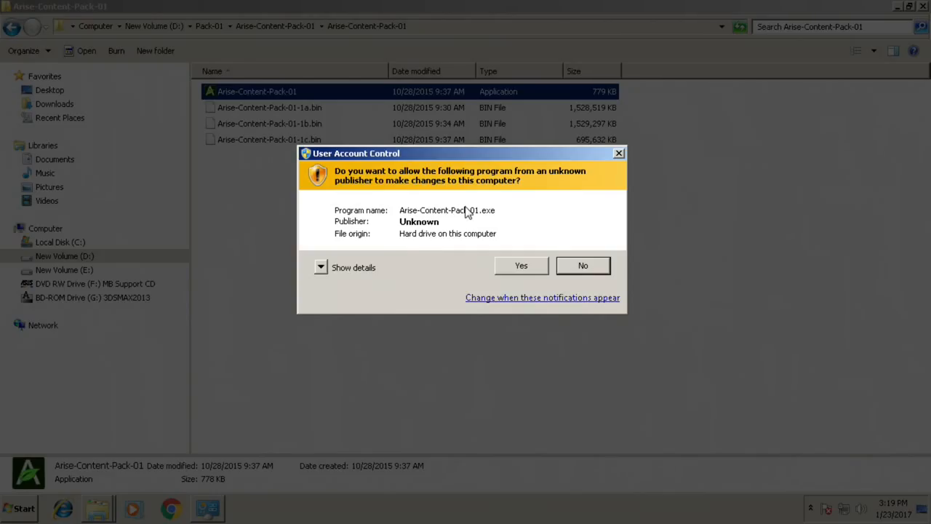
pyautogui.click(522, 266)
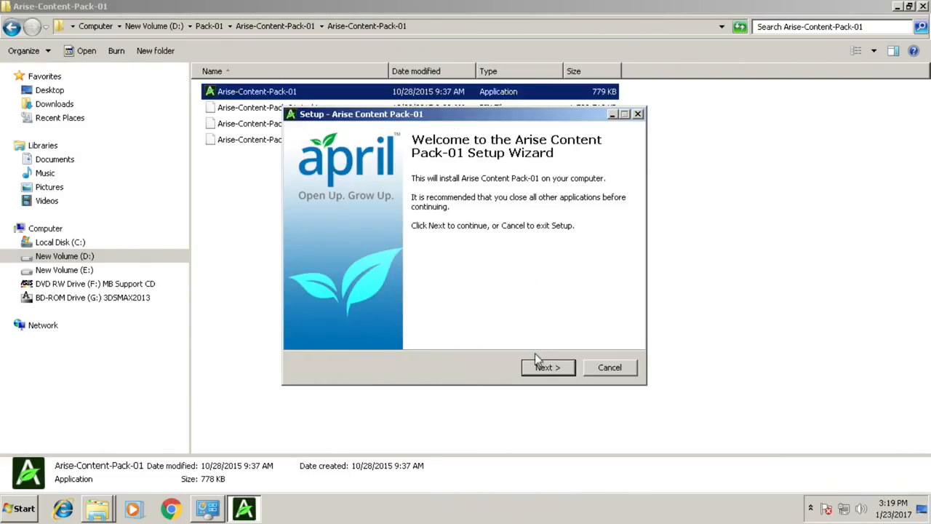
# Install Arise Content Pack-01 through its setup wizard and exit the setup once it is complete.
pyautogui.click(547, 367)
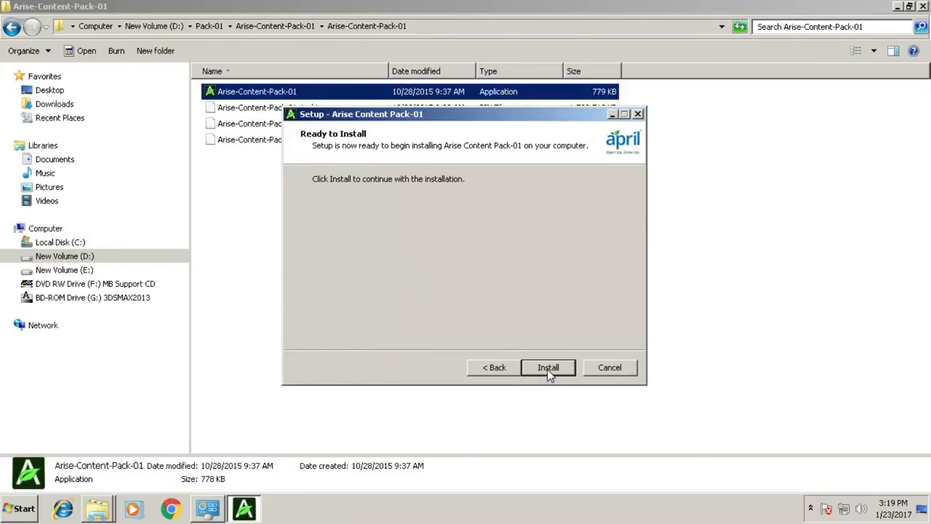
pyautogui.click(547, 369)
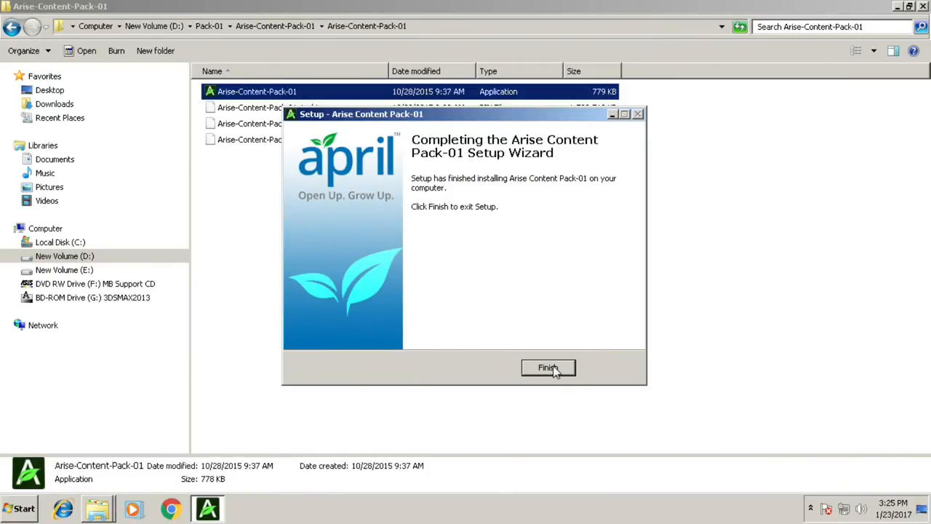
pyautogui.click(550, 368)
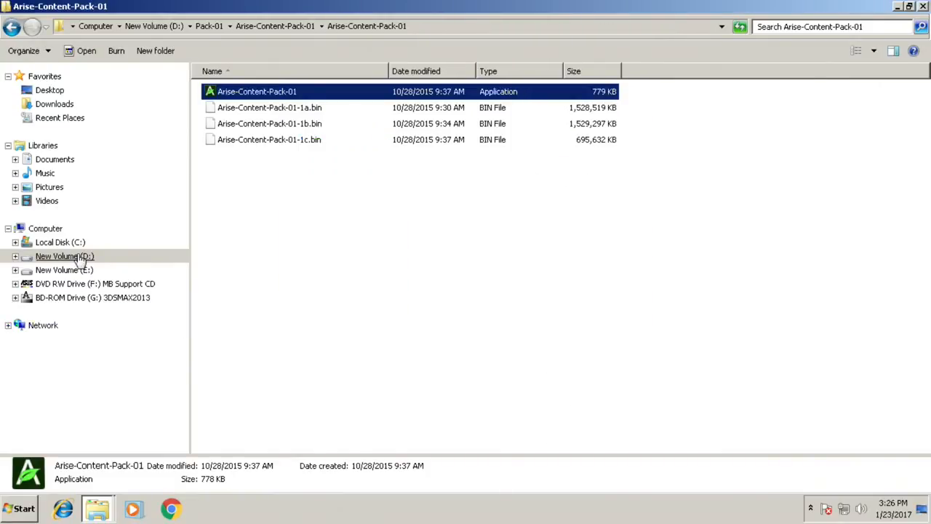
# Examine the installed effect categories in the NewEffects folder of D:\Arise, and return to the Arise folder.
pyautogui.click(80, 258)
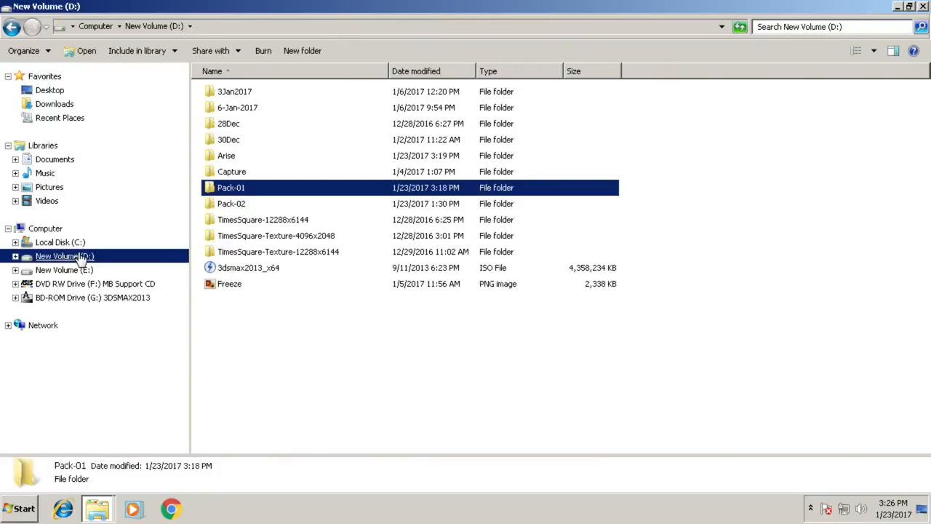
pyautogui.doubleClick(226, 157)
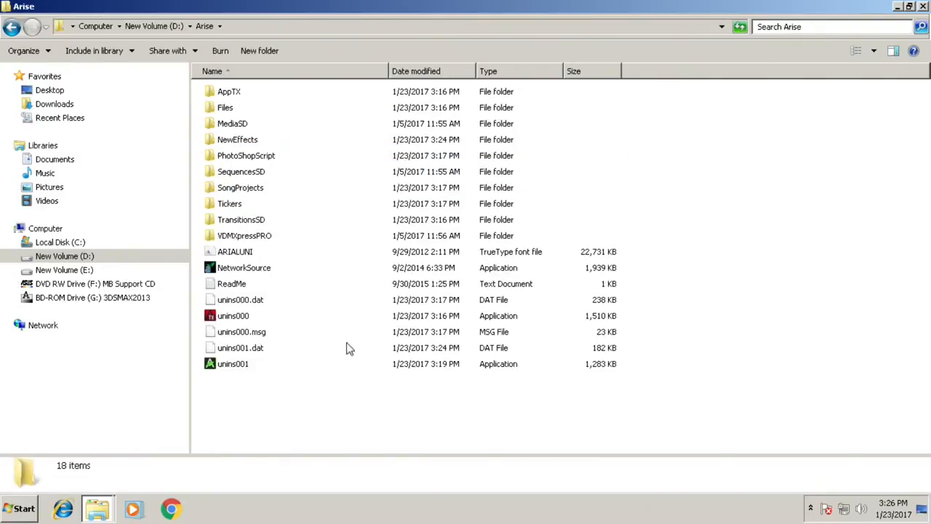
pyautogui.doubleClick(237, 139)
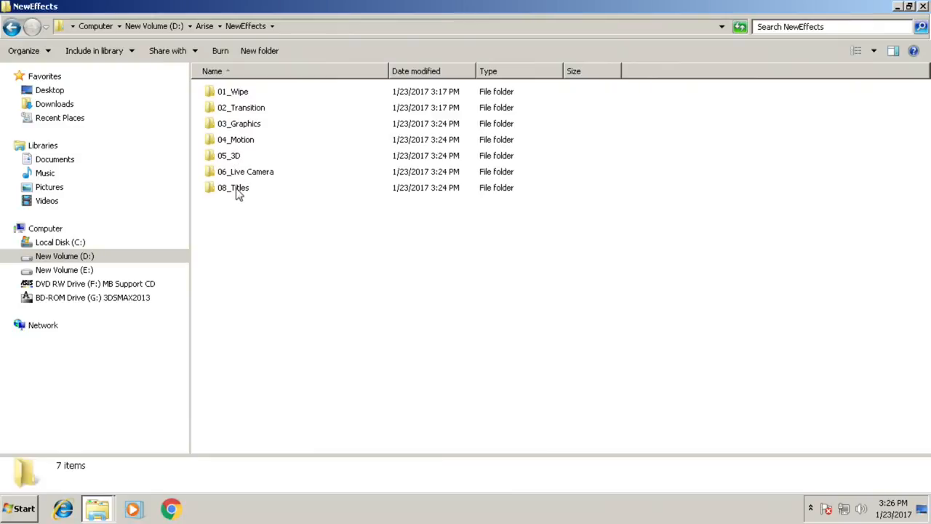
pyautogui.click(203, 26)
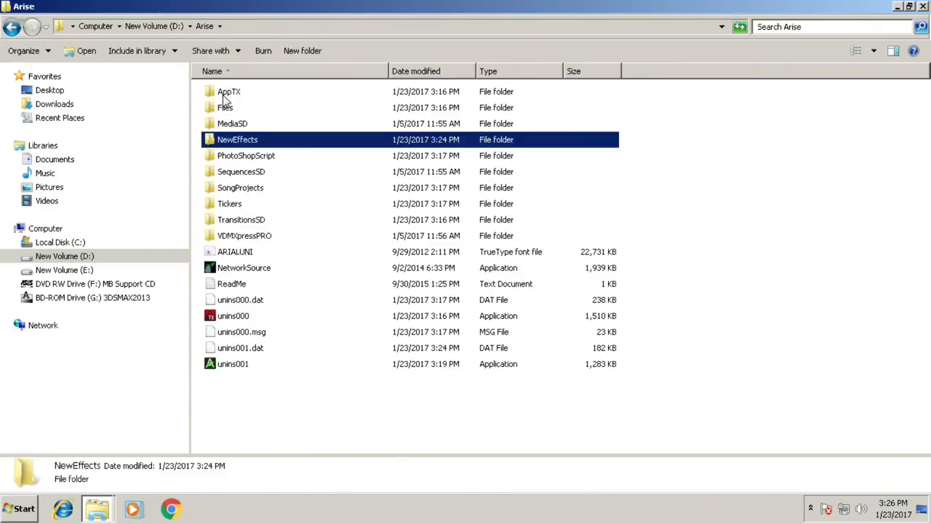
# Show the desktop, log in to AriseTX with the account user name and password, and dismiss the subscription message.
pyautogui.press('super+d')
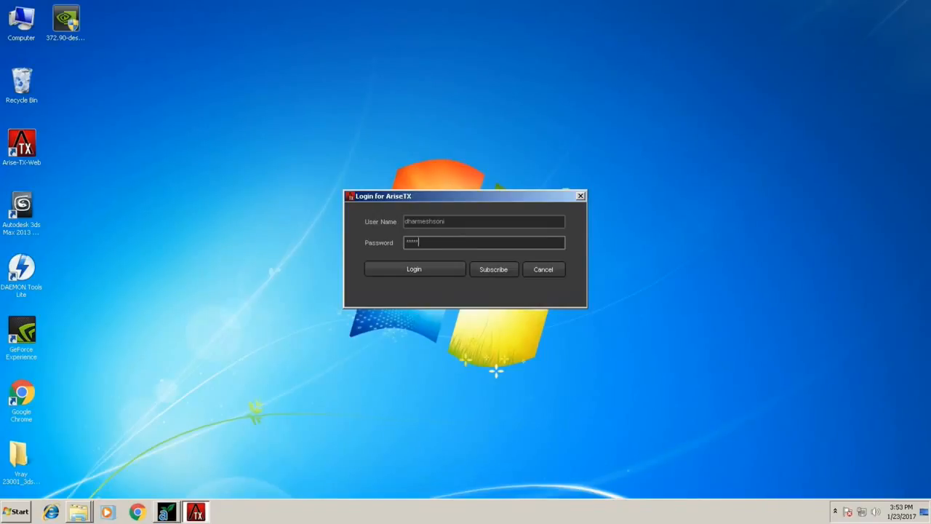
pyautogui.press('Return')
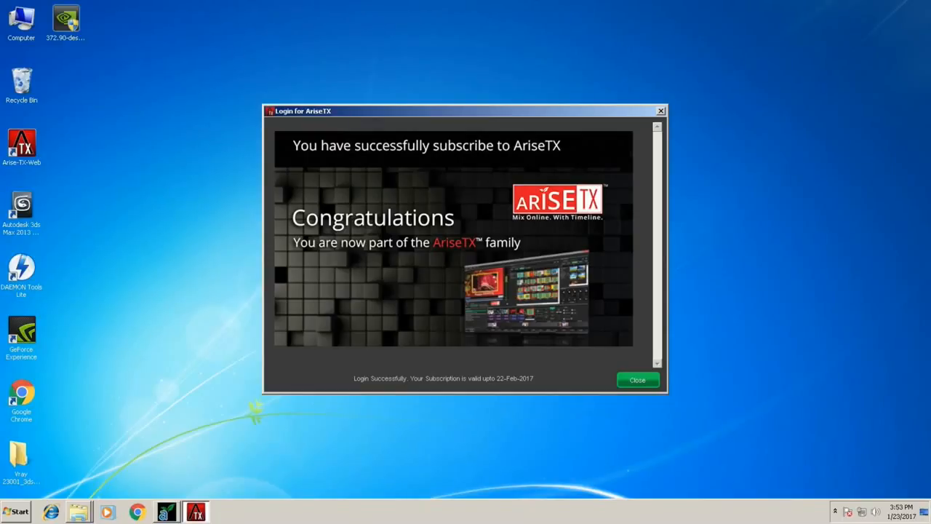
pyautogui.click(637, 380)
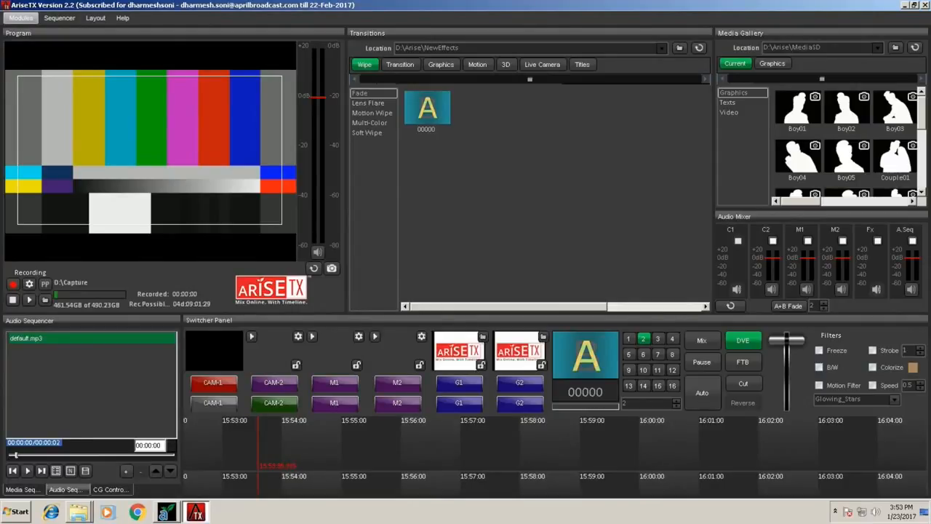
# In the input and output settings, choose the HD-1080i50 output format and <None> as the input device.
pyautogui.click(21, 18)
pyautogui.click(53, 43)
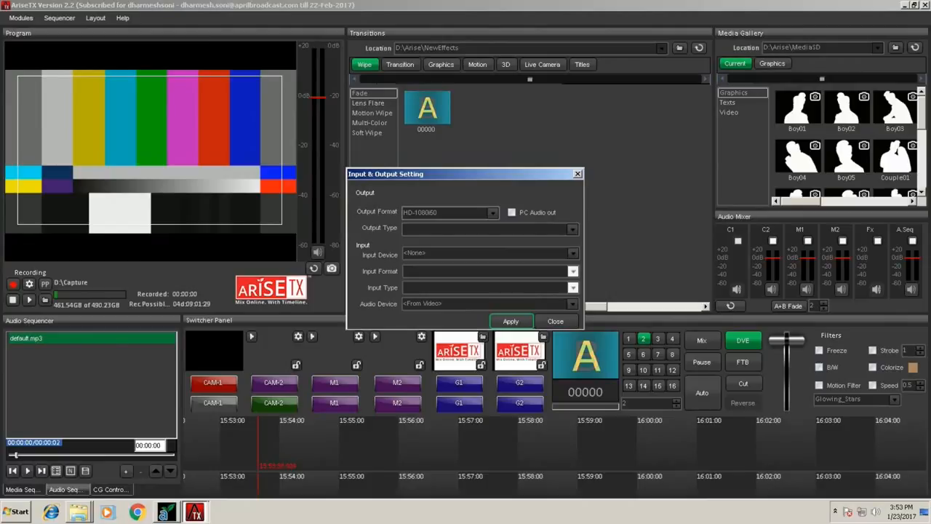
pyautogui.click(492, 213)
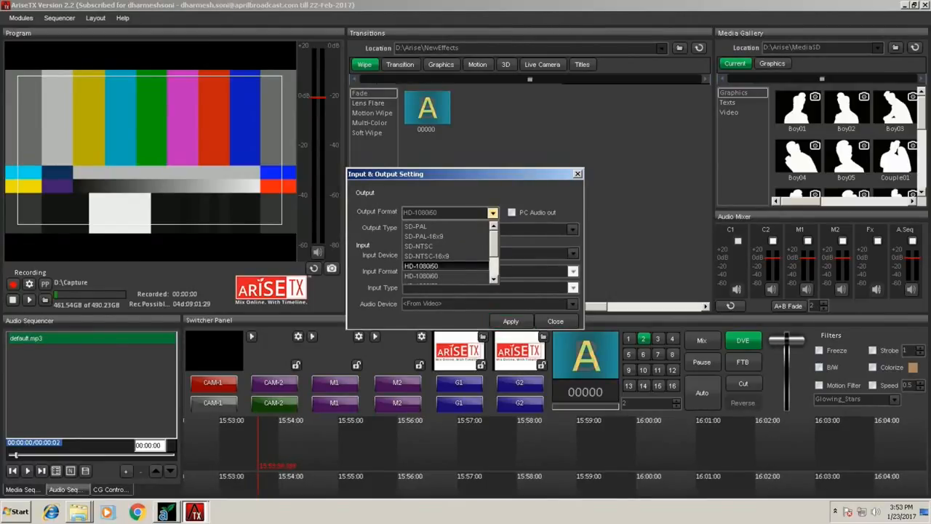
pyautogui.click(422, 266)
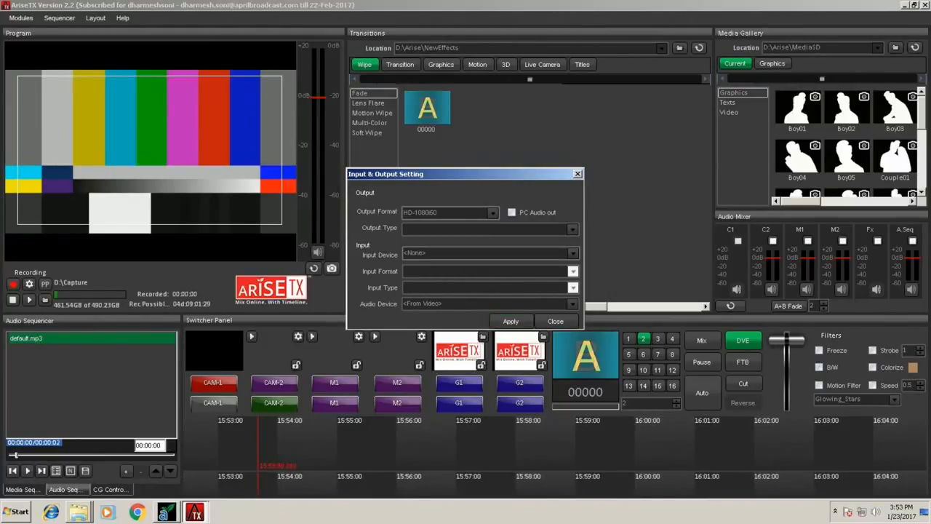
pyautogui.click(572, 252)
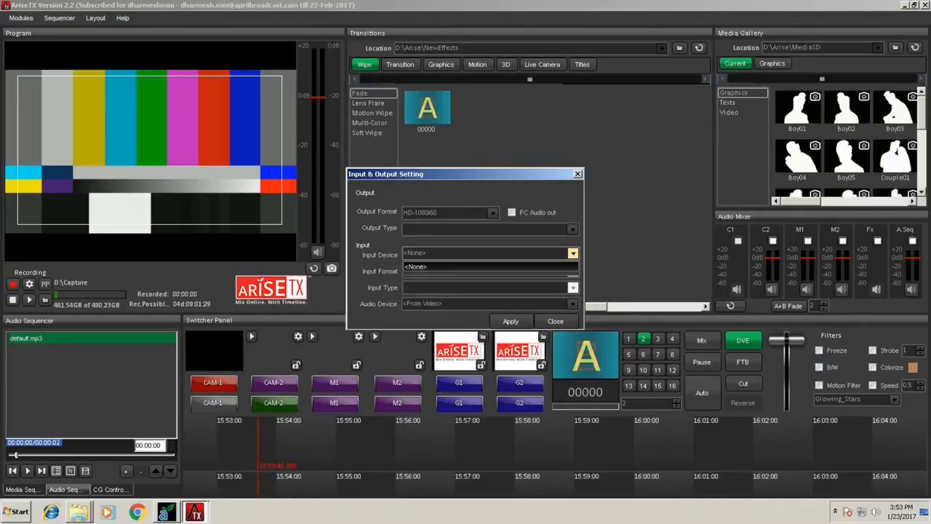
pyautogui.click(465, 266)
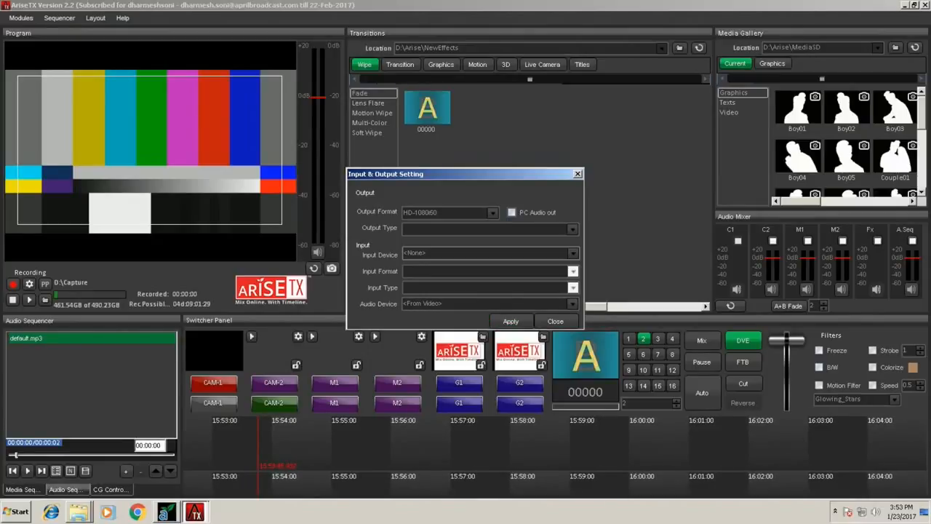
# Enable PC Audio out, acknowledge the headphone and speaker notice, and close the input and output settings.
pyautogui.click(512, 212)
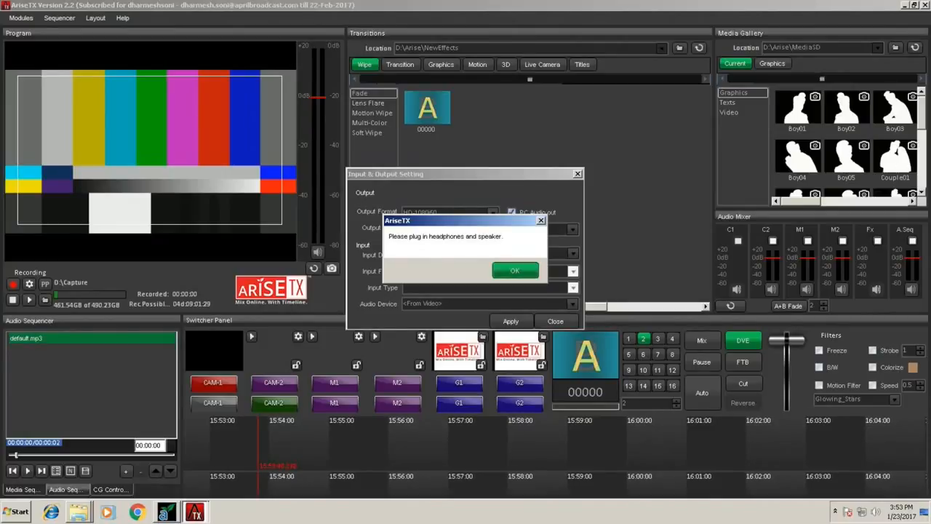
pyautogui.click(514, 270)
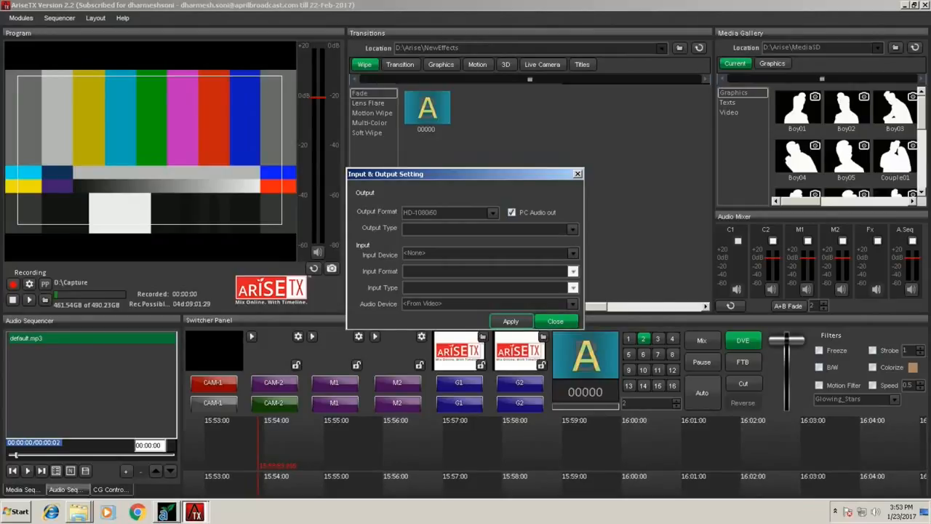
pyautogui.click(555, 321)
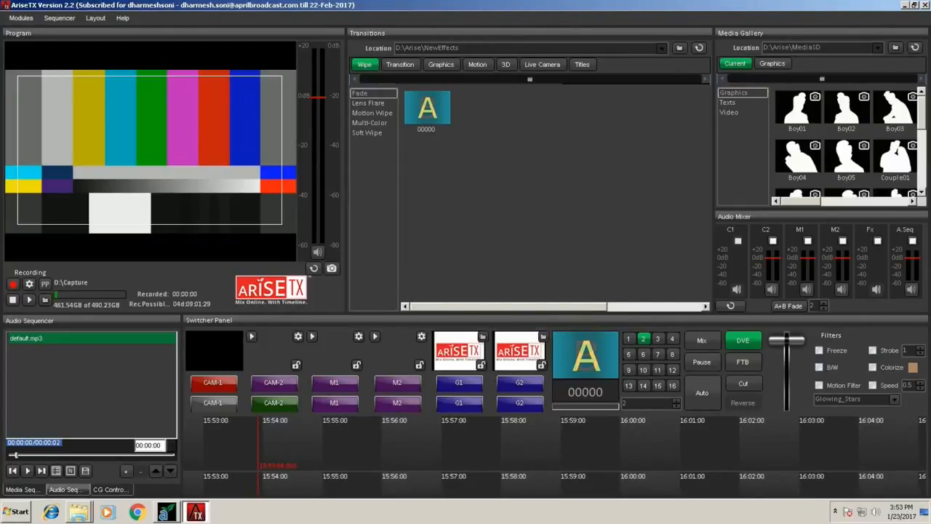
# Switch the program output to CAM-2 and remove Black.avi from that source's media playlist.
pyautogui.click(274, 383)
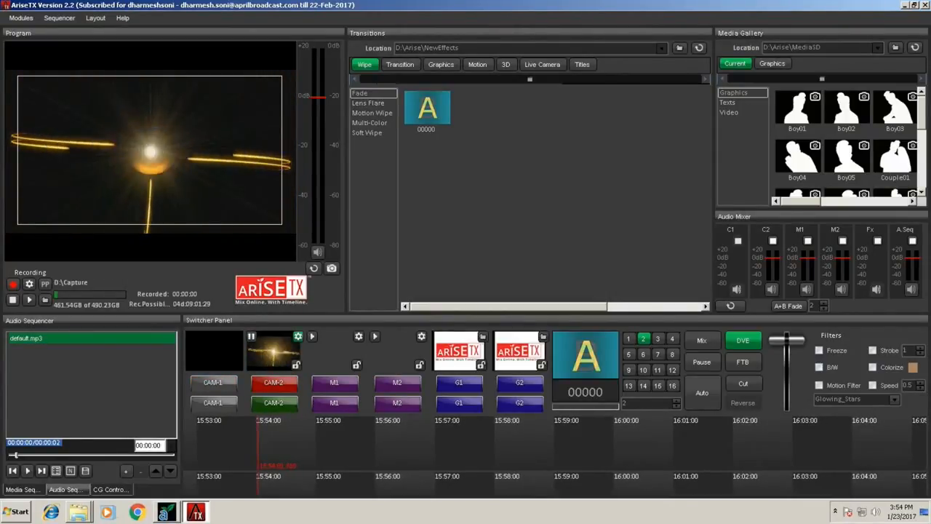
pyautogui.click(298, 337)
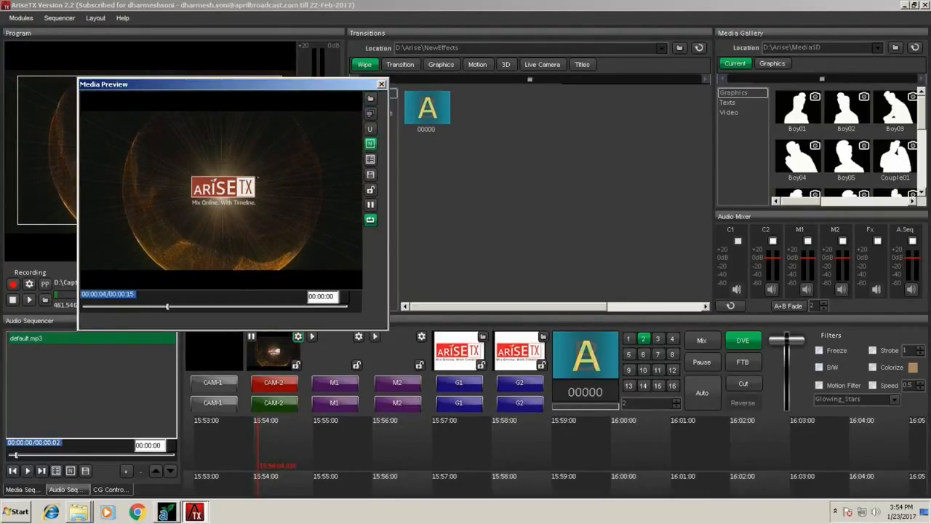
pyautogui.click(370, 159)
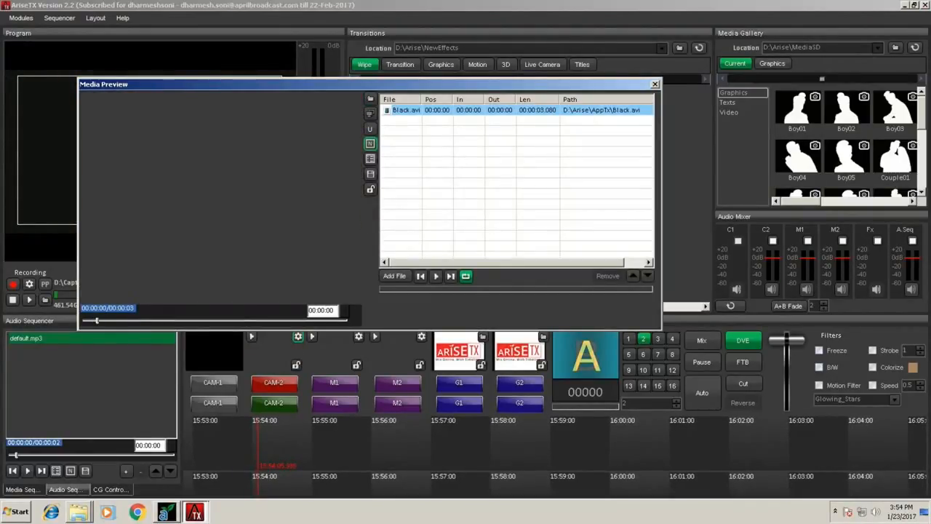
pyautogui.click(436, 109)
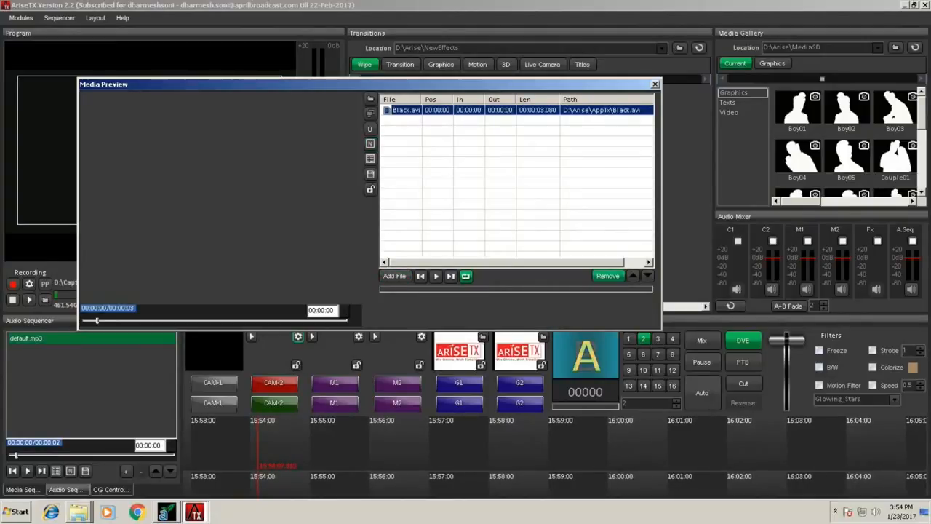
pyautogui.click(607, 276)
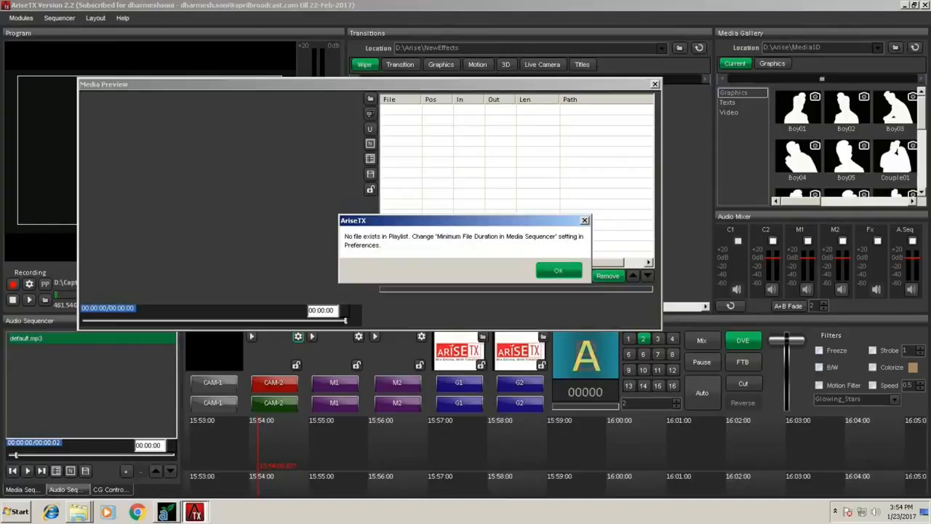
pyautogui.click(558, 270)
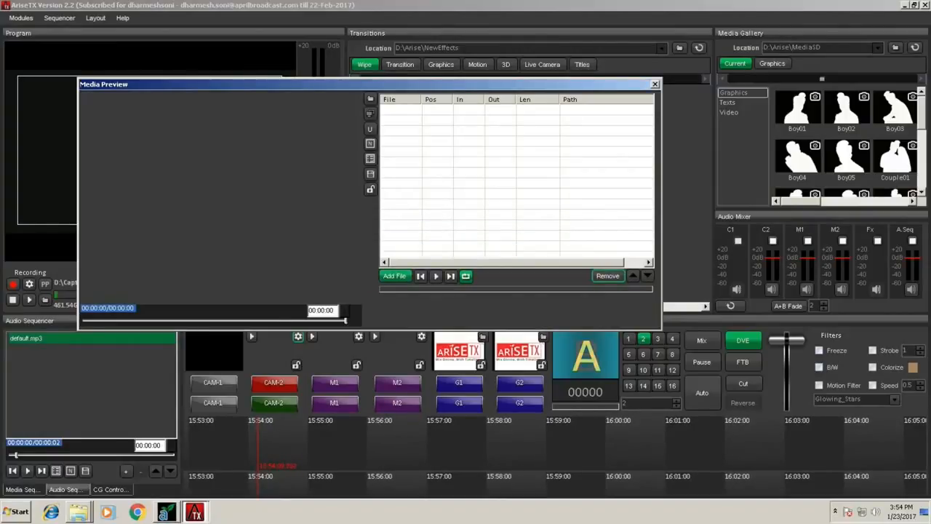
# Add the video clips 00000 through 00087 from the CAM-D\001 folder on drive D: to CAM-2's media playlist.
pyautogui.click(395, 276)
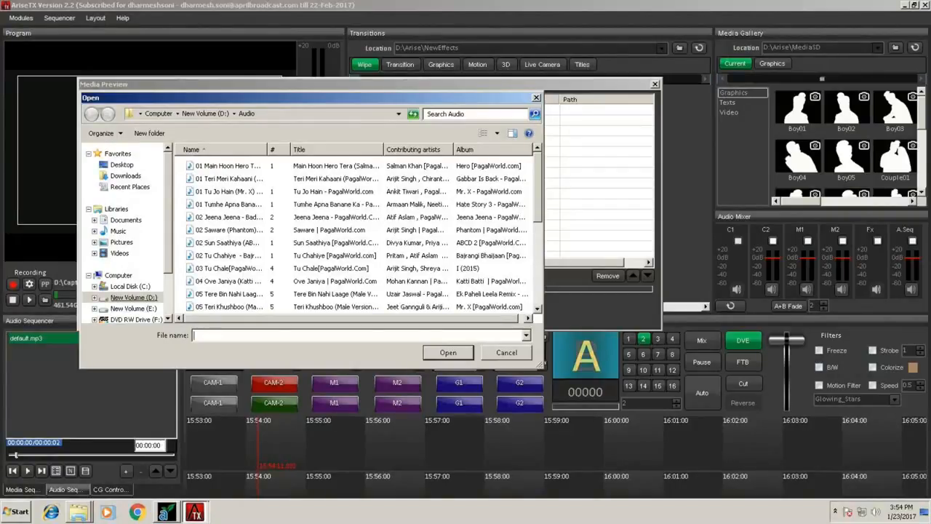
pyautogui.click(133, 297)
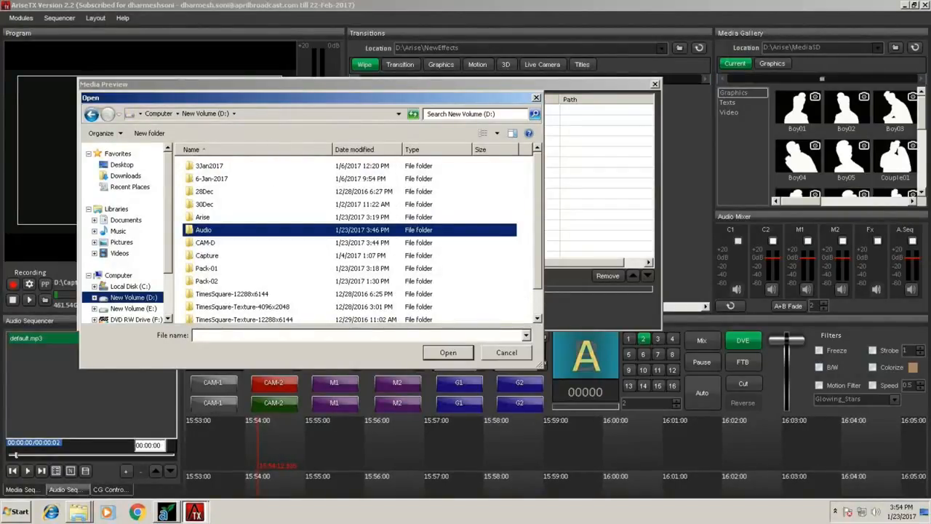
pyautogui.doubleClick(205, 243)
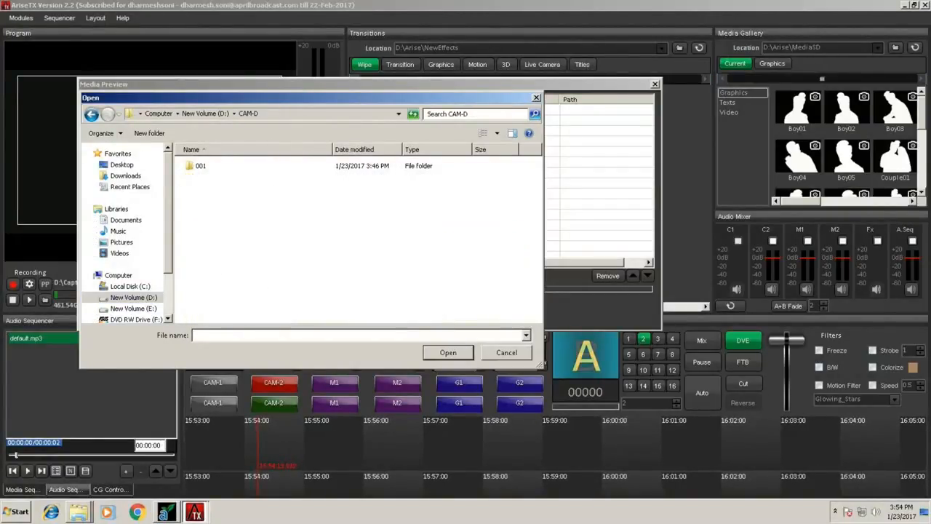
pyautogui.doubleClick(201, 166)
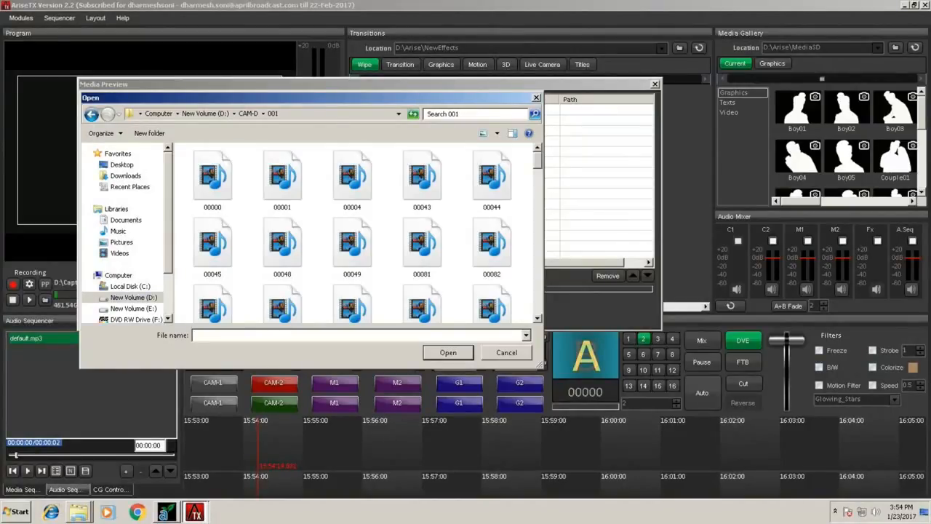
pyautogui.click(212, 179)
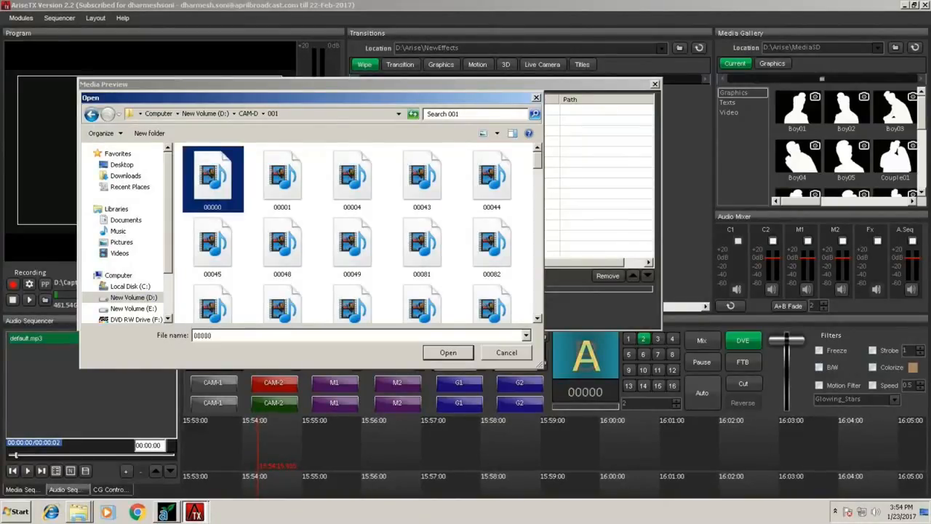
pyautogui.hotkey('shift', 'Right')
pyautogui.hotkey('shift', 'Right')
pyautogui.hotkey('shift', 'Right')
pyautogui.hotkey('shift', 'Right')
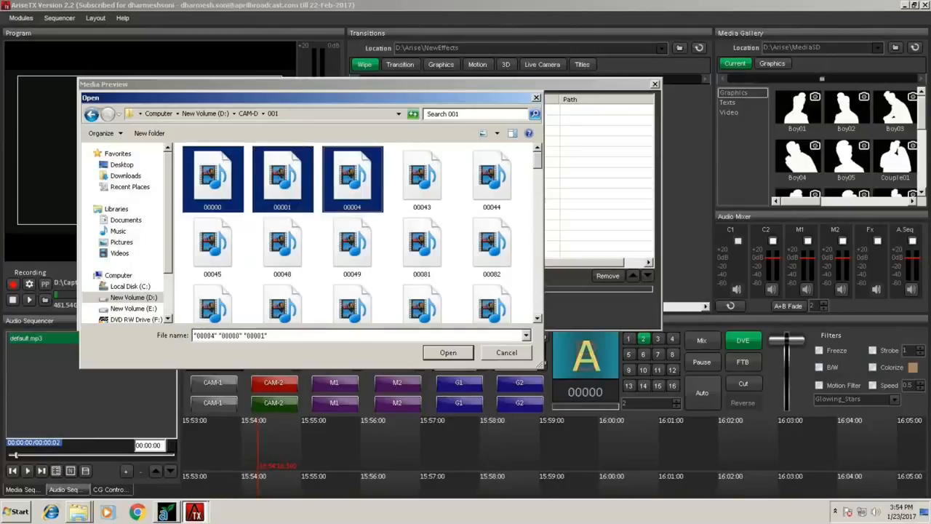
pyautogui.hotkey('shift', 'Down')
pyautogui.hotkey('shift', 'Down')
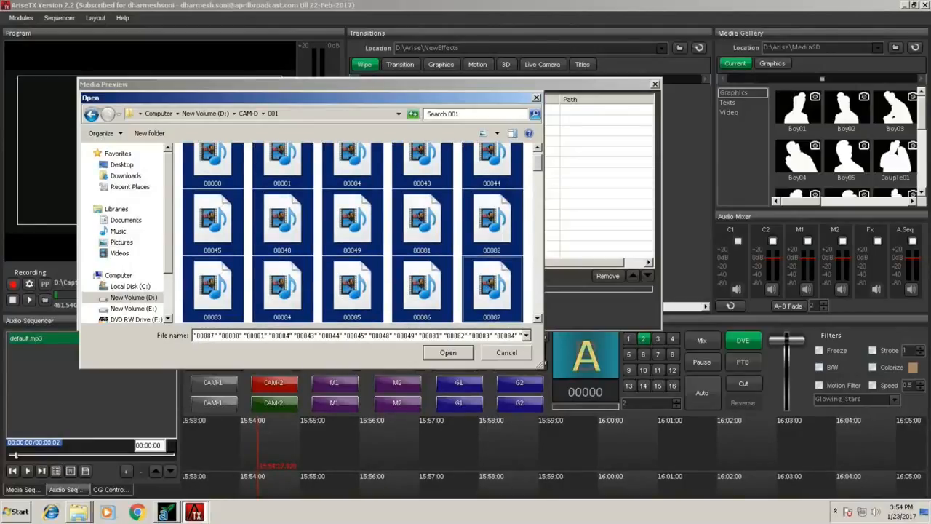
pyautogui.press('Return')
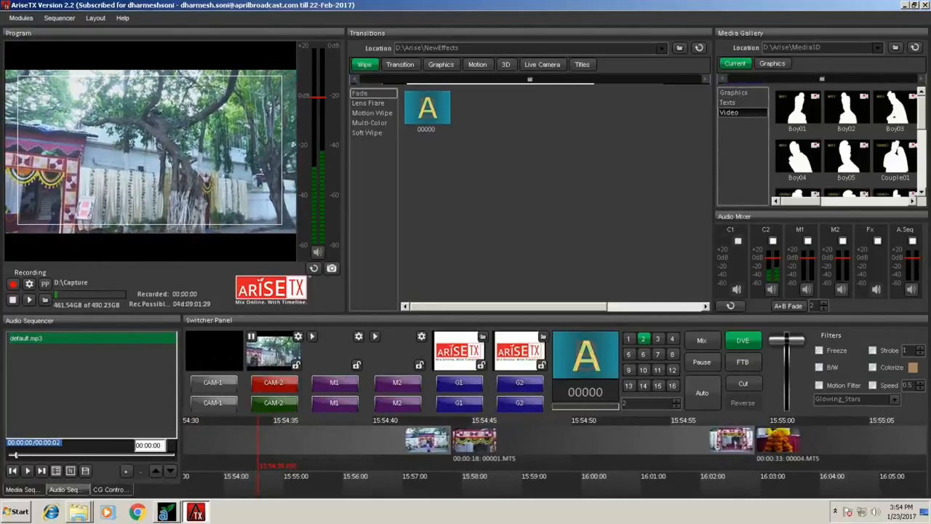
# Load and play the Boy01 video mask on M1, and load the veiled bride video mask from the gallery on M2.
pyautogui.click(798, 109)
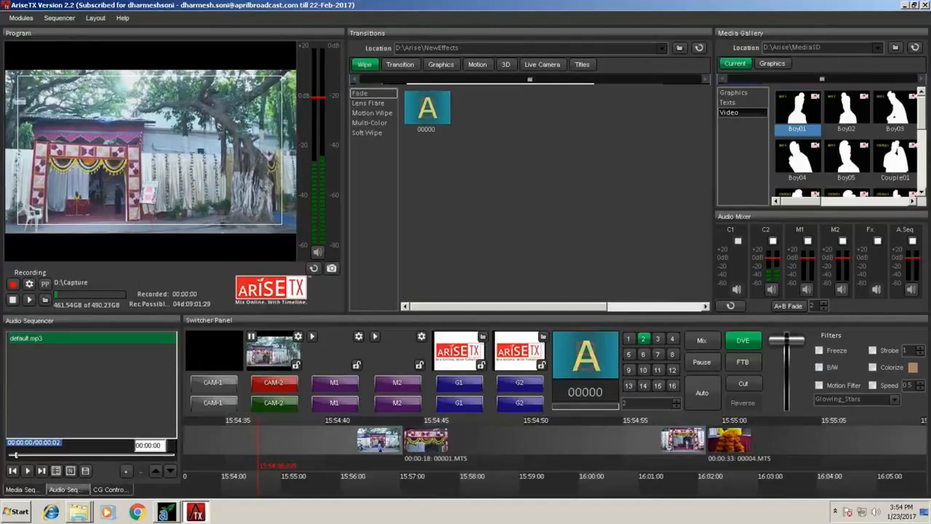
pyautogui.click(312, 336)
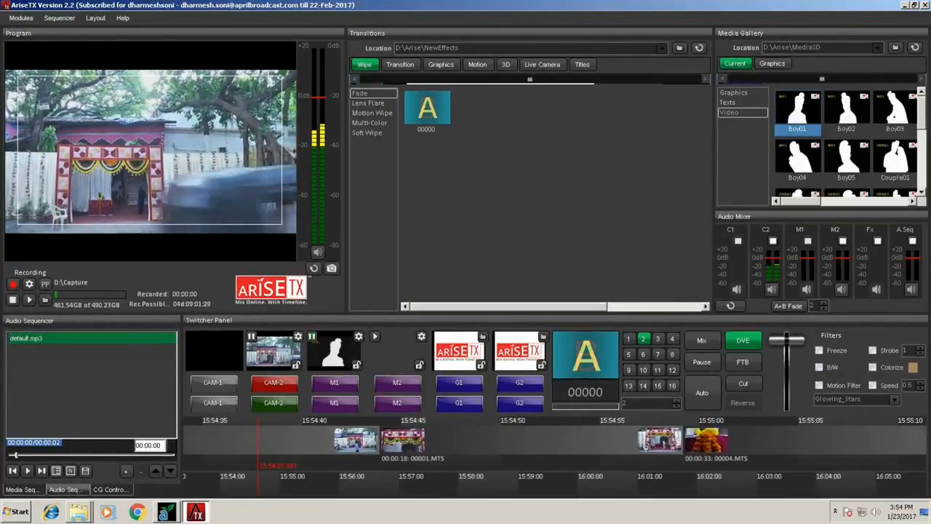
pyautogui.moveTo(922, 113); pyautogui.dragTo(922, 137)
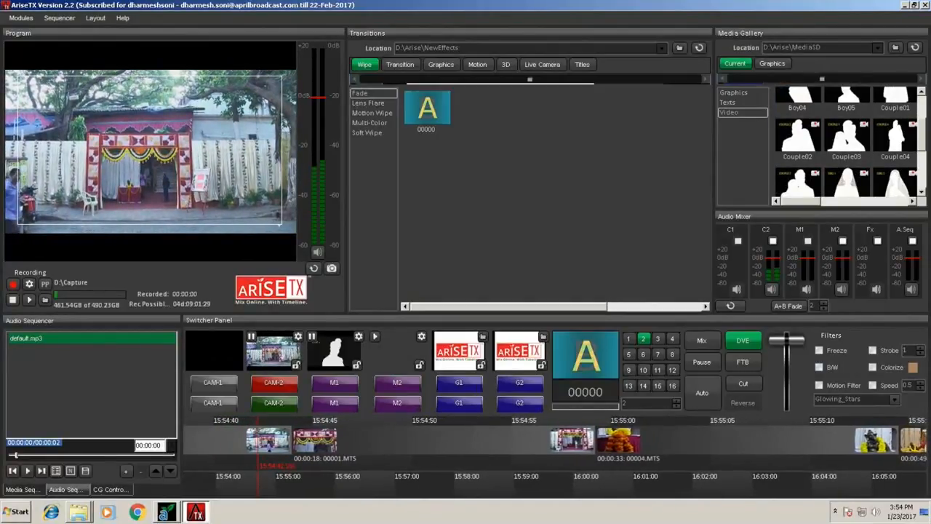
pyautogui.moveTo(846, 182); pyautogui.dragTo(397, 352)
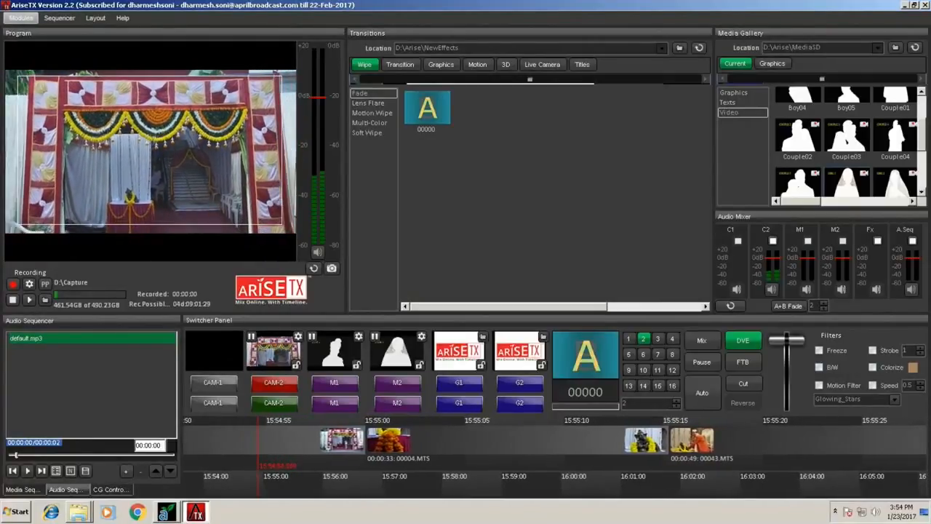
# Review the application preferences and close them without changing anything.
pyautogui.click(20, 17)
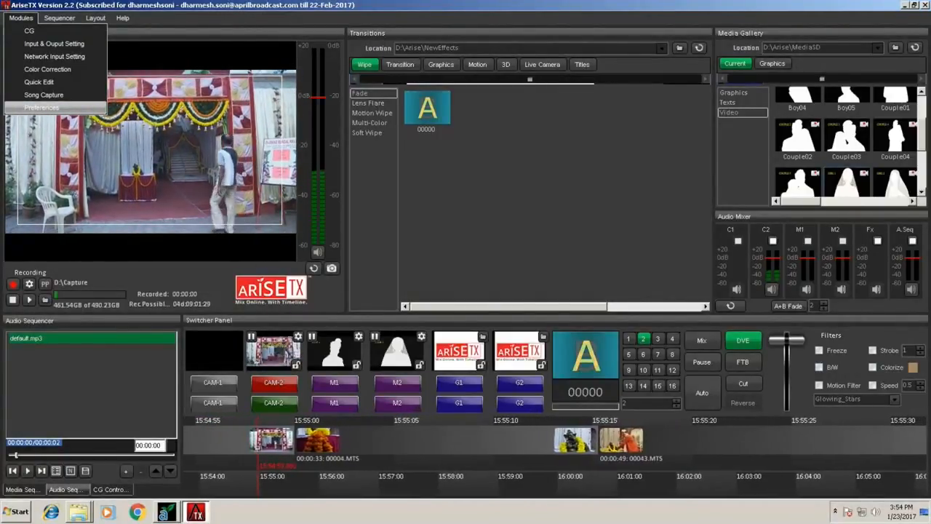
pyautogui.click(41, 106)
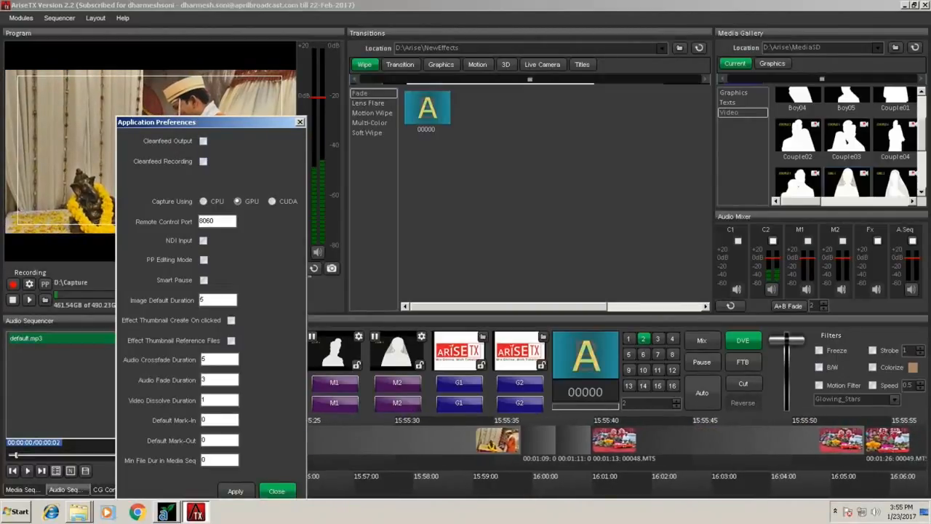
pyautogui.click(276, 491)
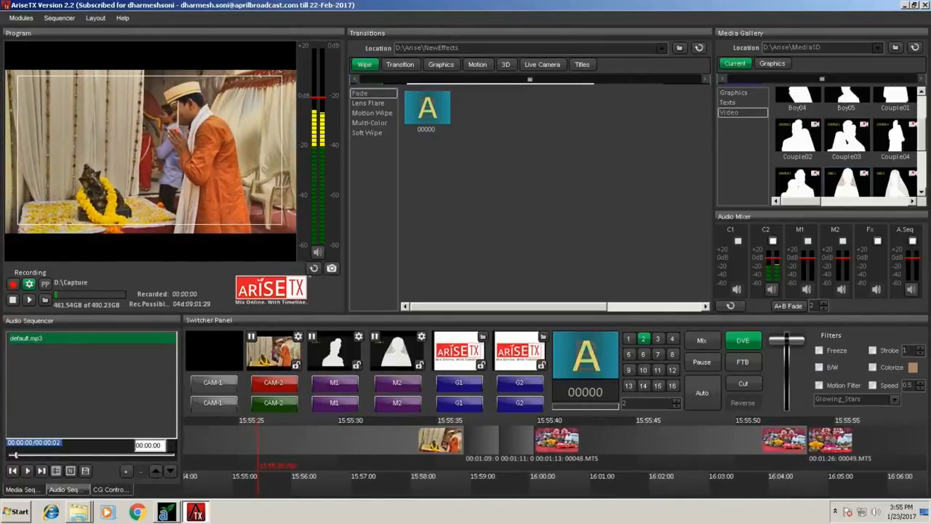
# In the capture settings, name the recording file Ab and choose MPEG2 as its format.
pyautogui.click(29, 284)
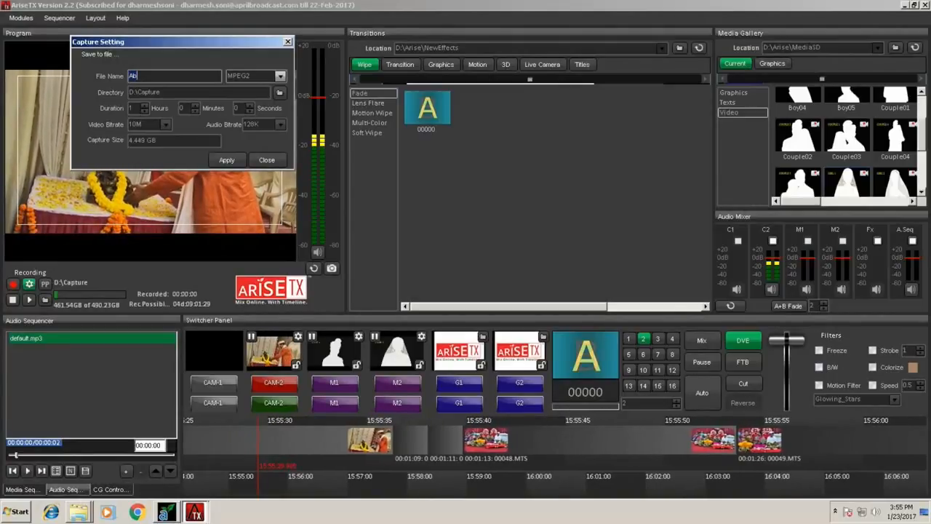
pyautogui.click(281, 76)
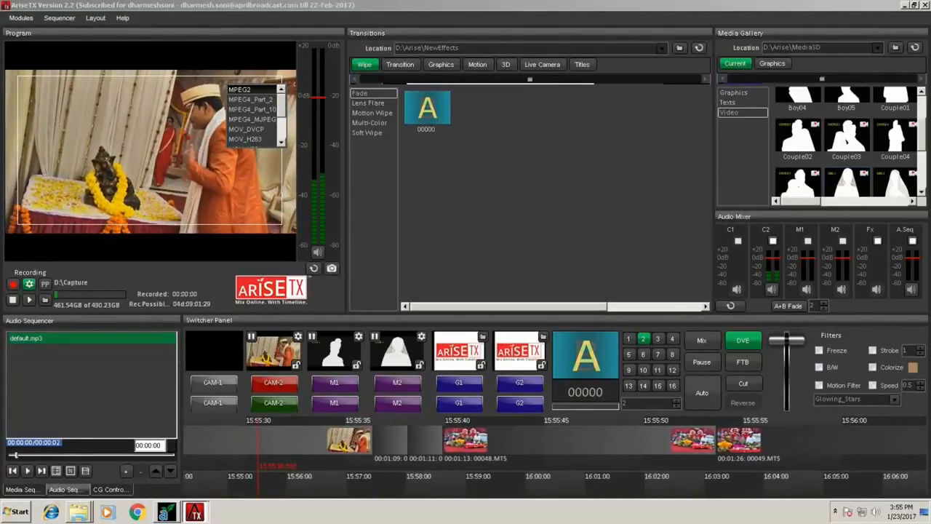
pyautogui.scroll(-1, 250, 114)
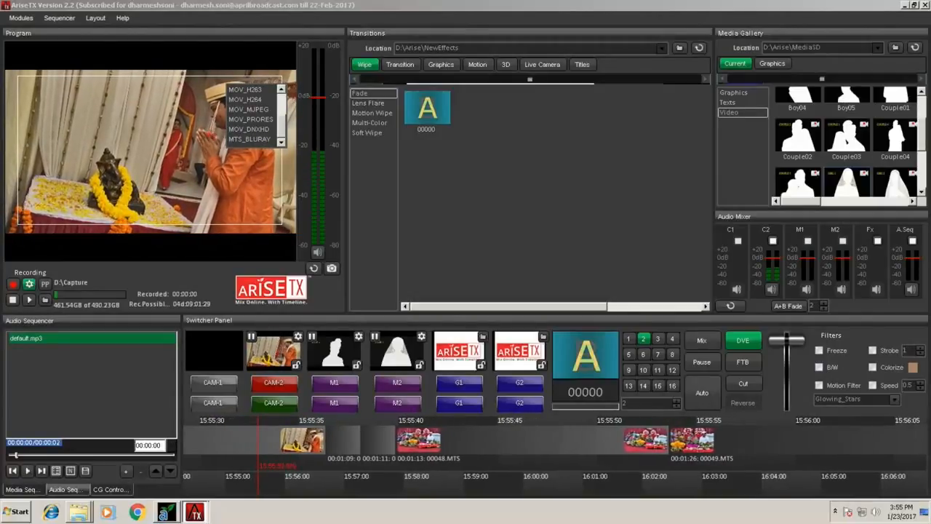
pyautogui.scroll(2, 251, 114)
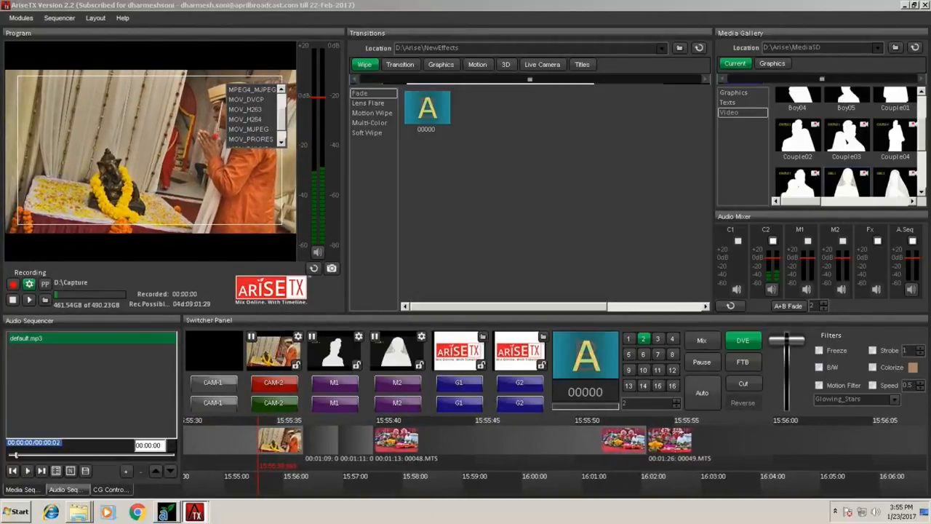
pyautogui.scroll(2, 251, 114)
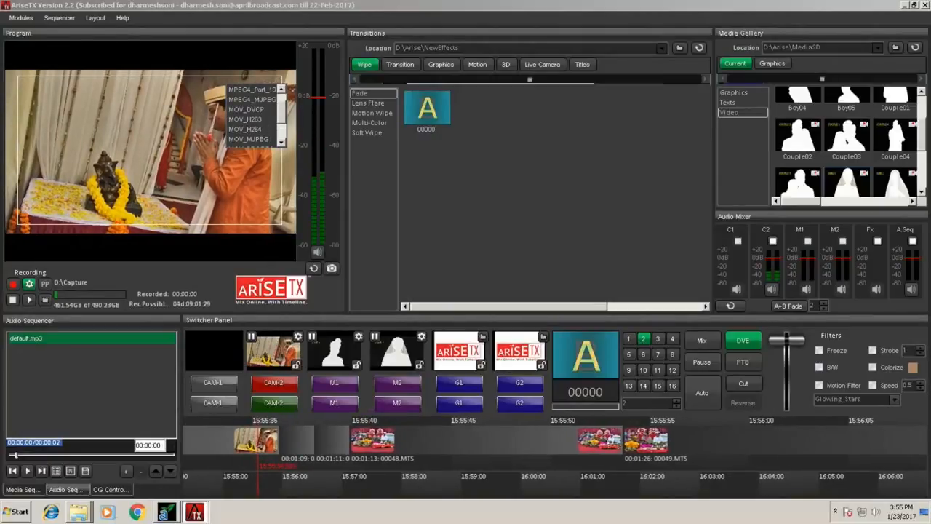
pyautogui.scroll(1, 251, 114)
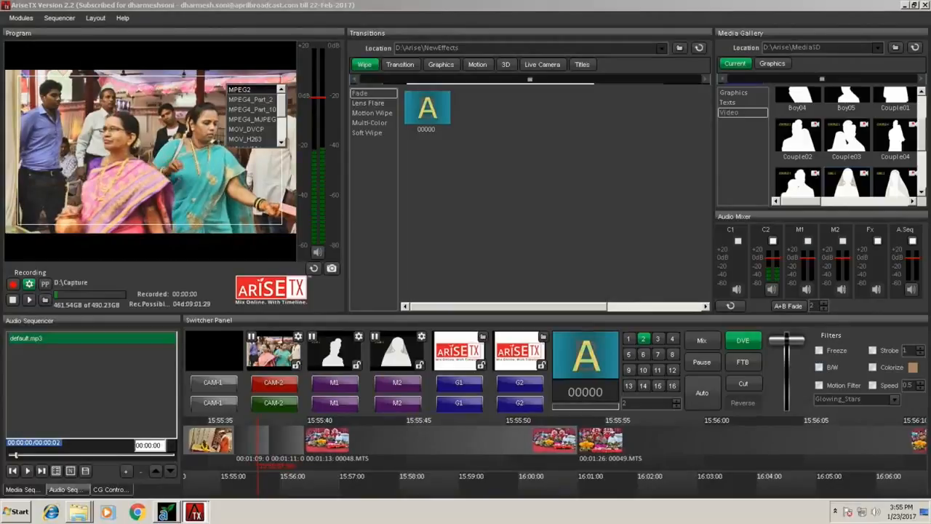
pyautogui.click(240, 89)
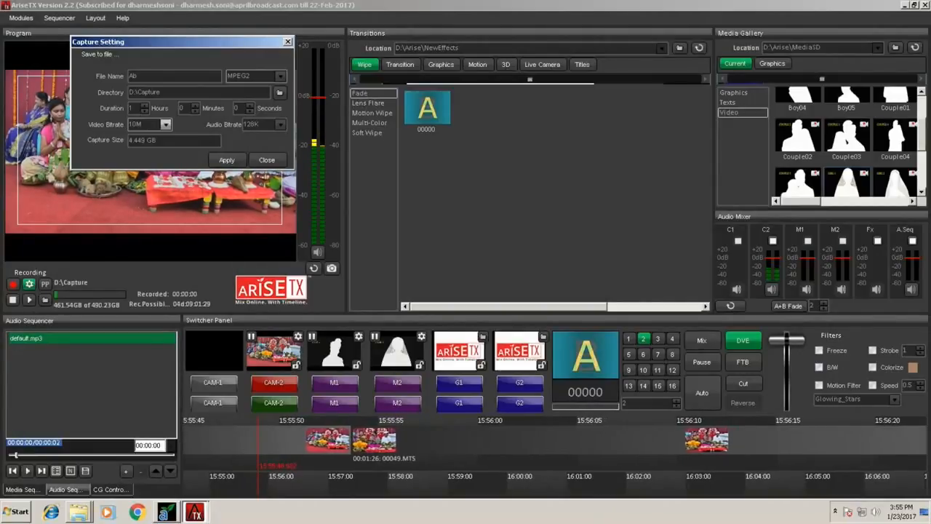
# Set the capture video bitrate to 8M, apply the capture settings, and start recording the program.
pyautogui.click(165, 125)
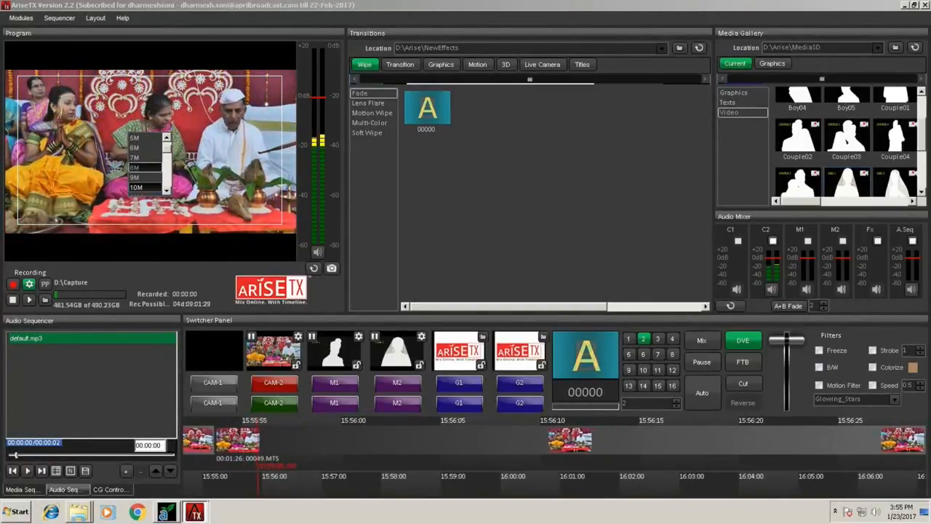
pyautogui.click(135, 167)
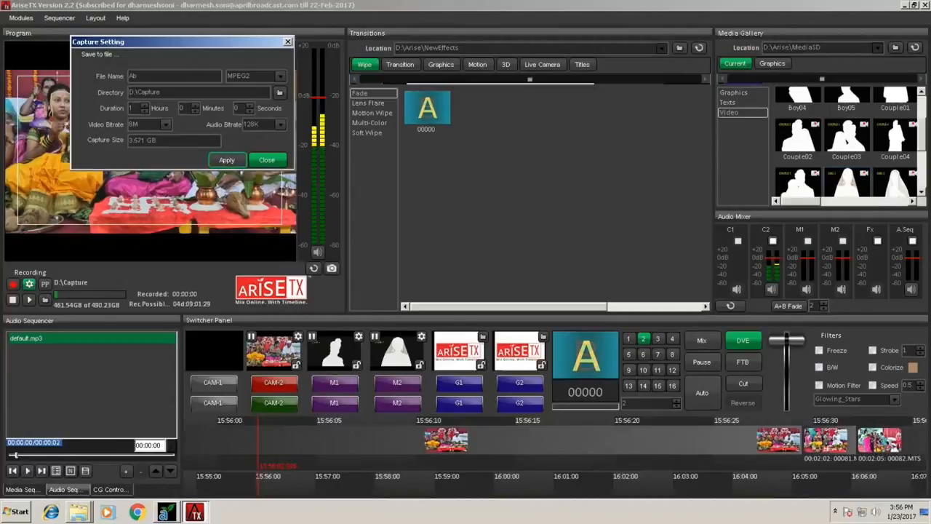
pyautogui.click(226, 159)
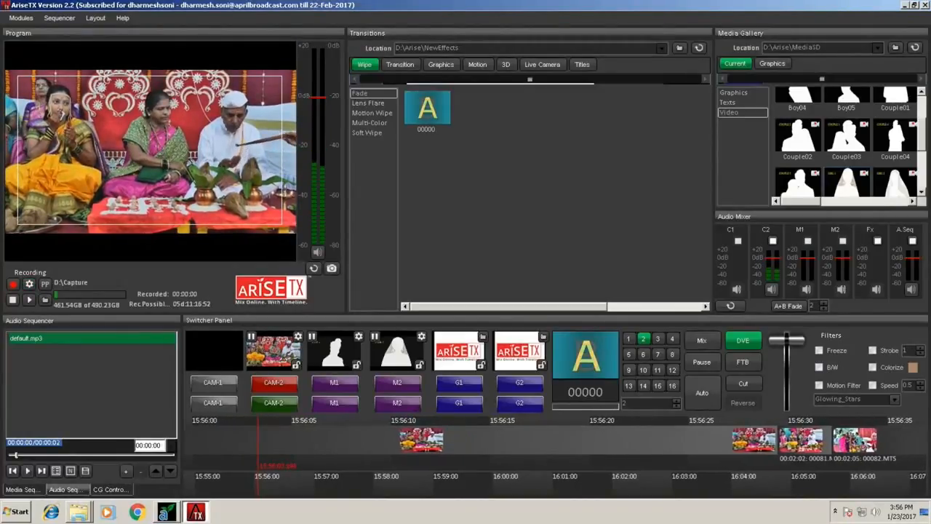
pyautogui.click(13, 285)
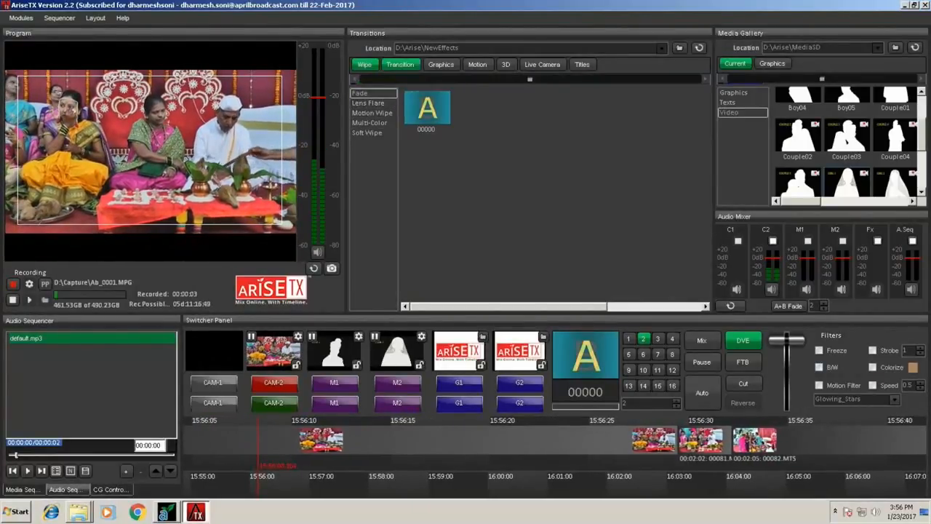
# Run the Graphics transition 04721 and the Motion transition 05890 from the God category on the program output.
pyautogui.click(441, 65)
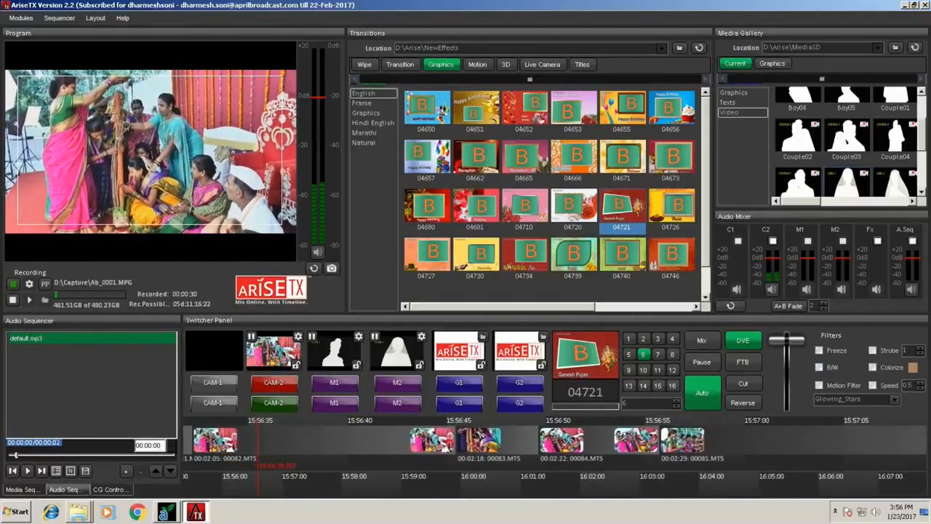
pyautogui.press('space')
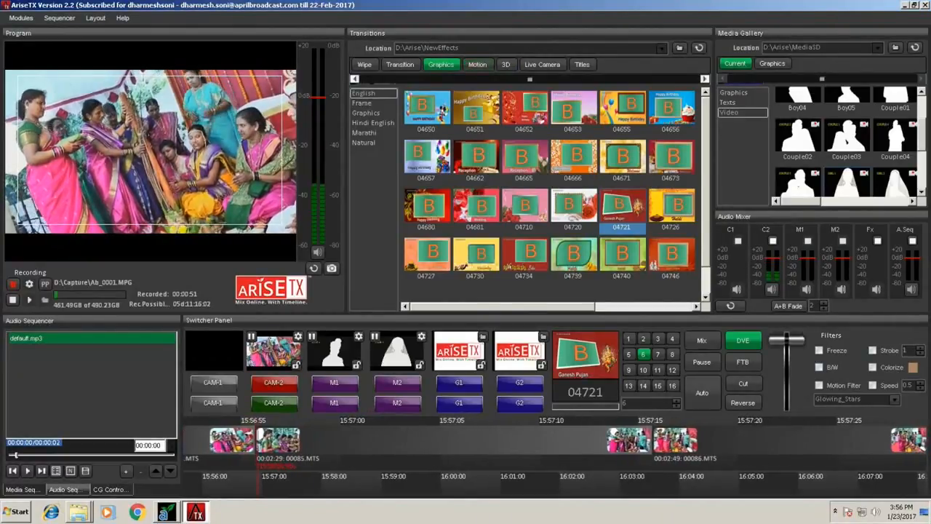
pyautogui.click(362, 103)
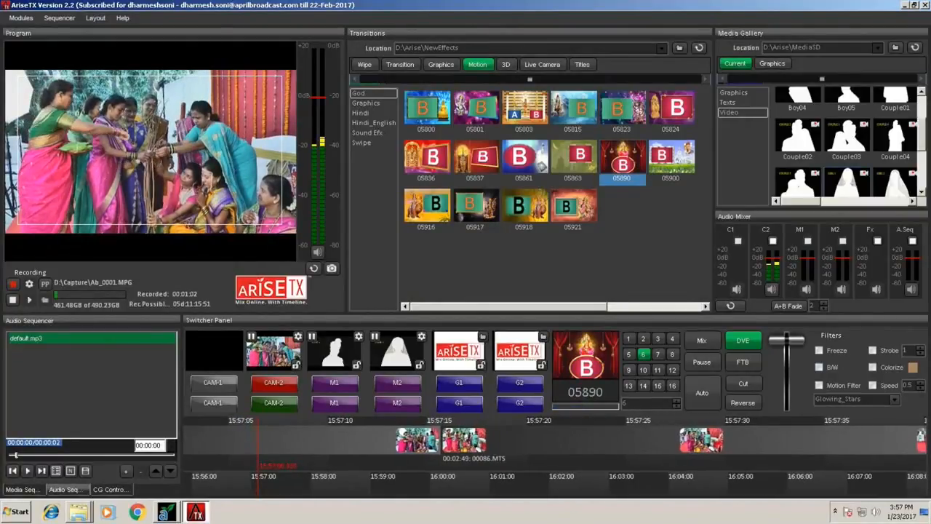
pyautogui.press('space')
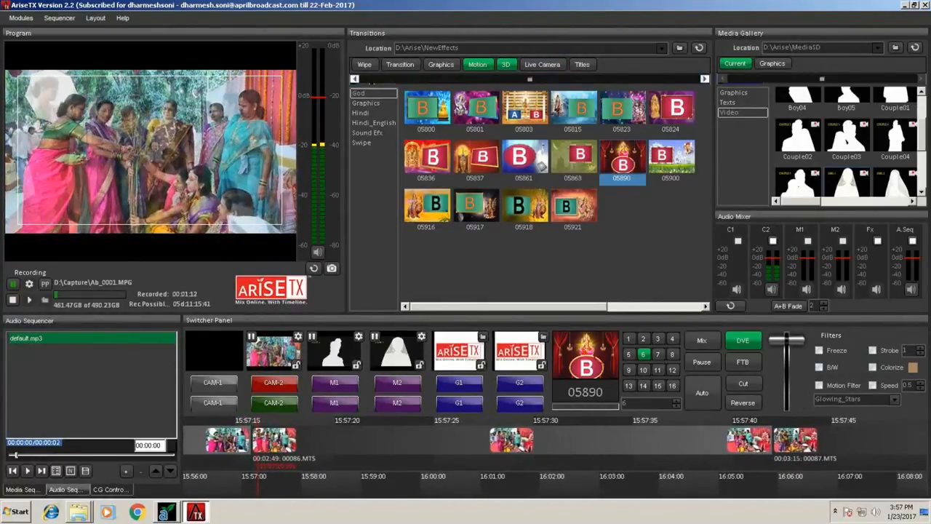
# Select the 3D effect 07109 and run it as an automatic transition on the program output.
pyautogui.click(506, 64)
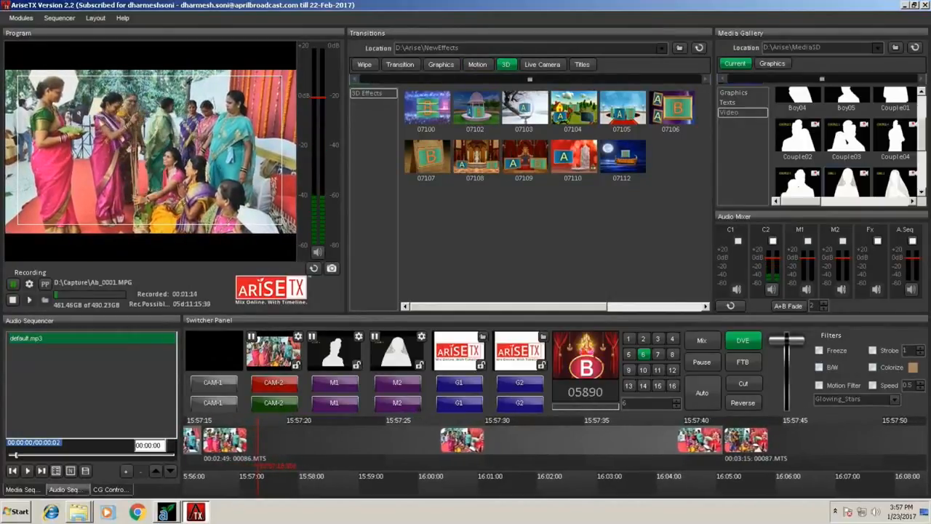
pyautogui.click(525, 158)
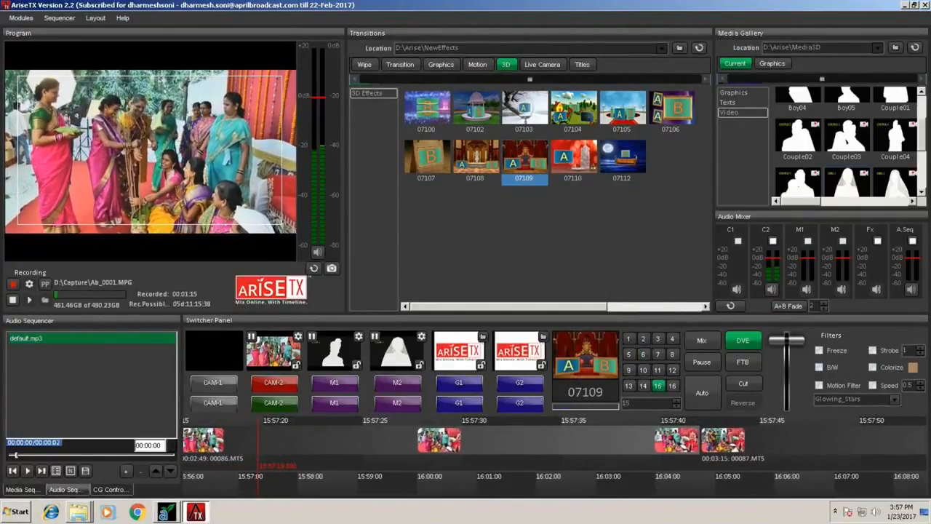
pyautogui.click(702, 393)
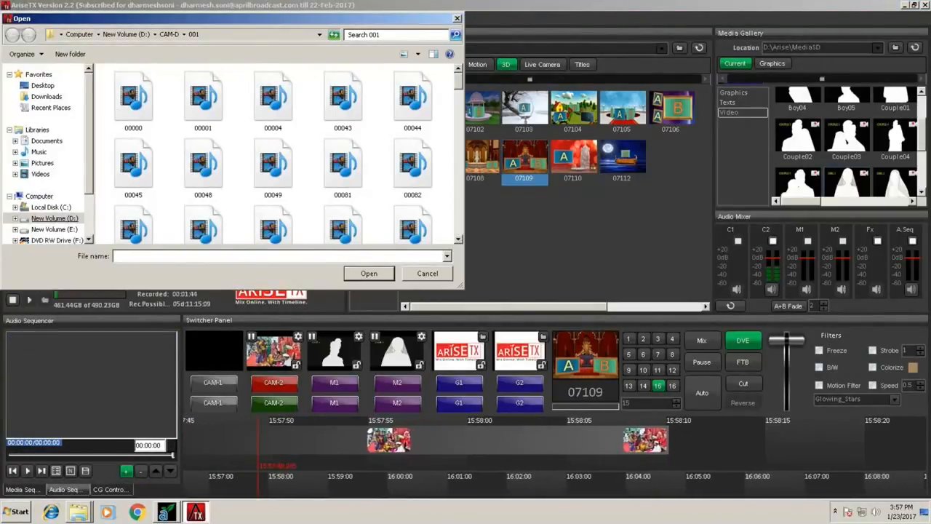
# Add the songs from 01 Main Hoon Hero Tera through 03 Tu Chale in D:\Audio to the audio sequencer and play them.
pyautogui.click(54, 217)
pyautogui.doubleClick(124, 151)
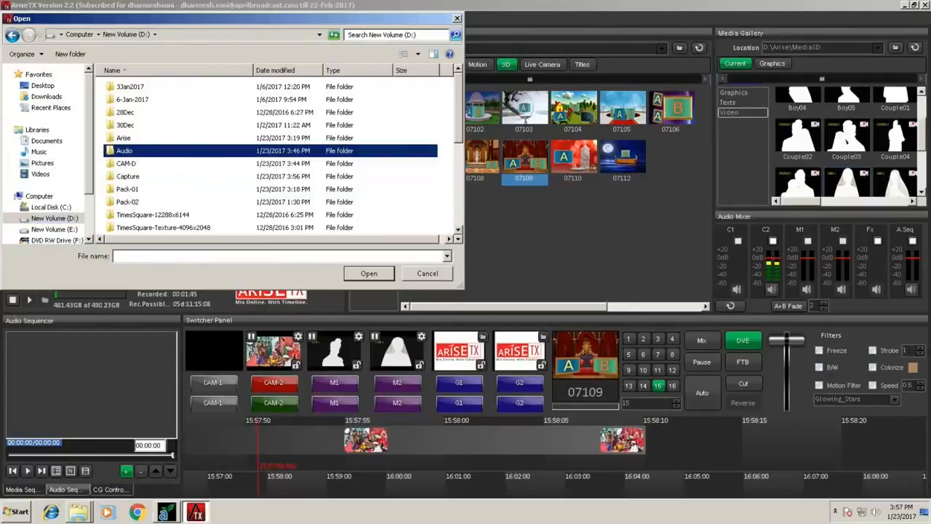
pyautogui.click(148, 87)
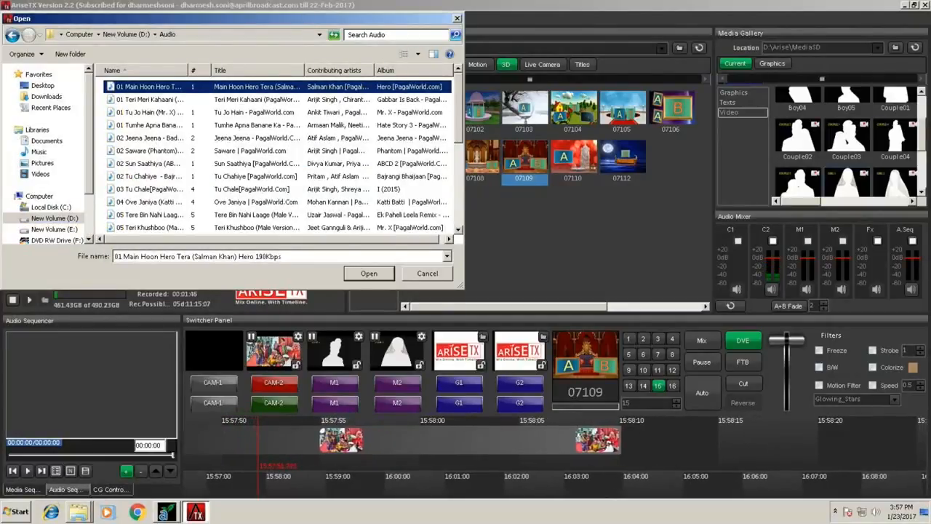
pyautogui.hotkey('shift', 'Down')
pyautogui.hotkey('shift', 'Down')
pyautogui.hotkey('shift', 'Down')
pyautogui.hotkey('shift', 'Down')
pyautogui.hotkey('shift', 'Down')
pyautogui.hotkey('shift', 'Down')
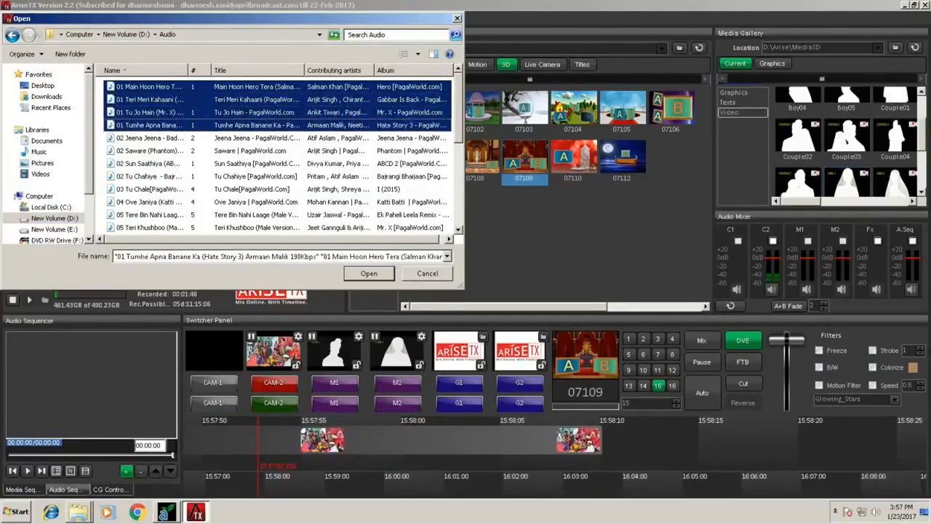
pyautogui.hotkey('shift', 'Down')
pyautogui.hotkey('shift', 'Down')
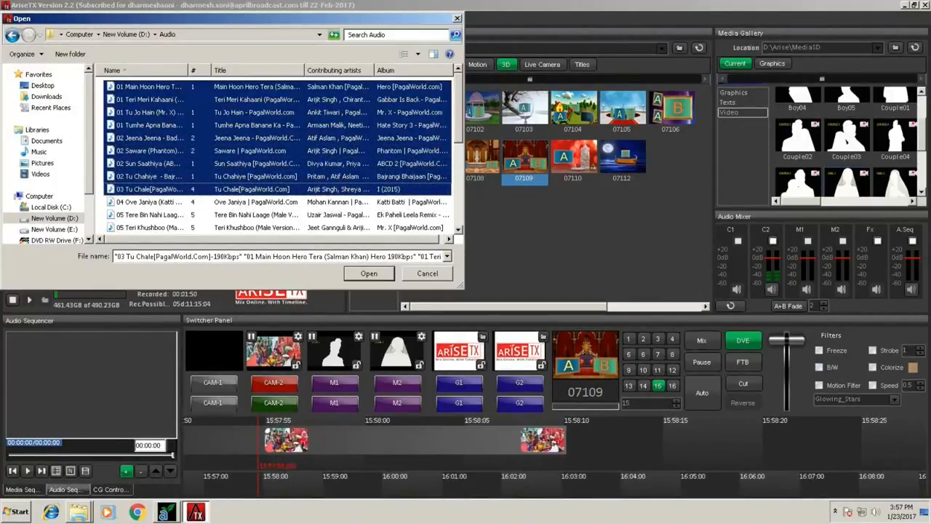
pyautogui.press('Return')
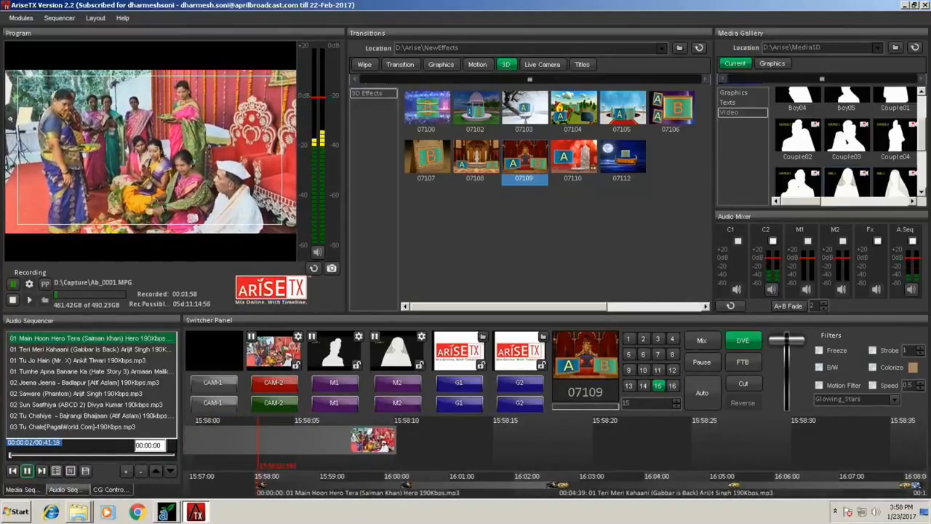
pyautogui.press('space')
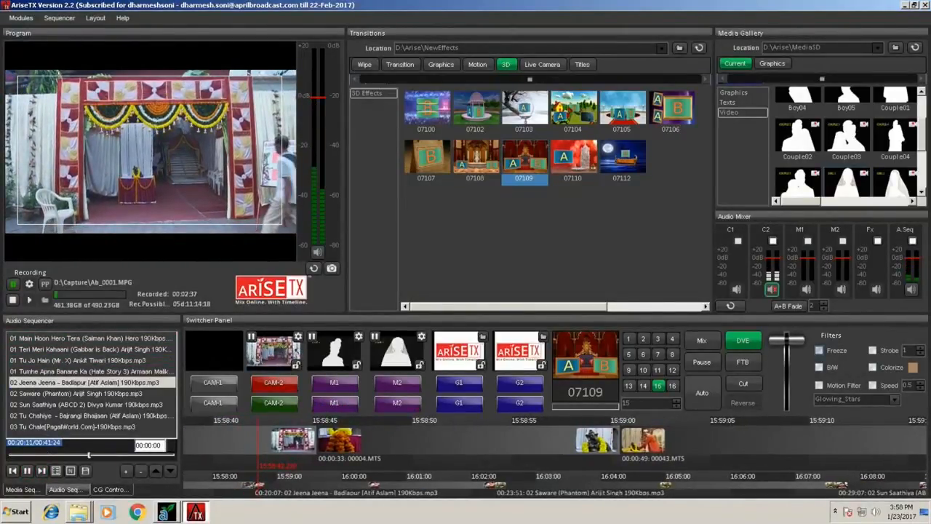
# Run the Freeze and B/W filters on the live program output, turning each one off again.
pyautogui.click(819, 351)
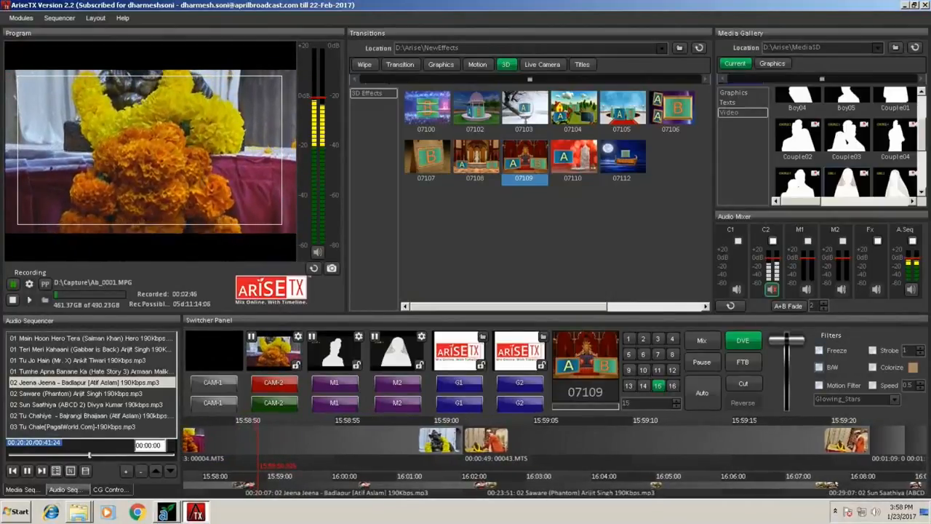
pyautogui.click(819, 367)
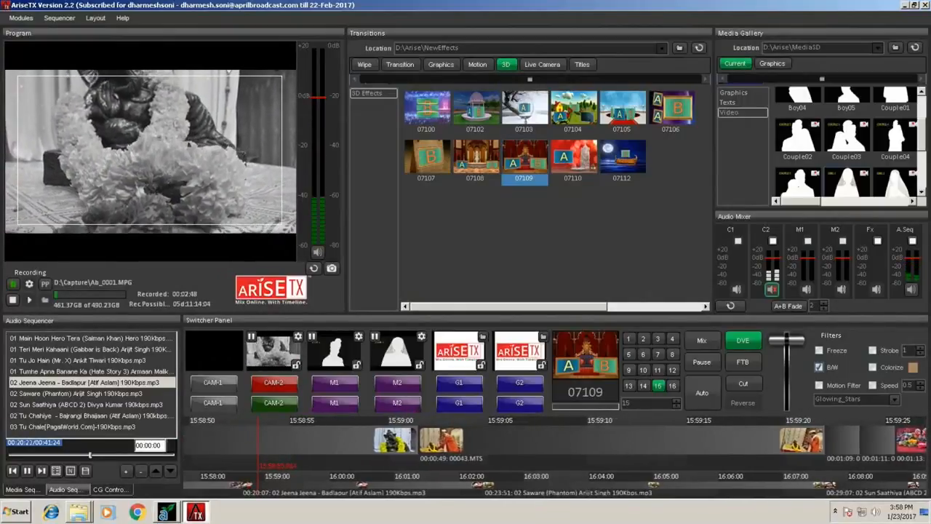
pyautogui.click(819, 367)
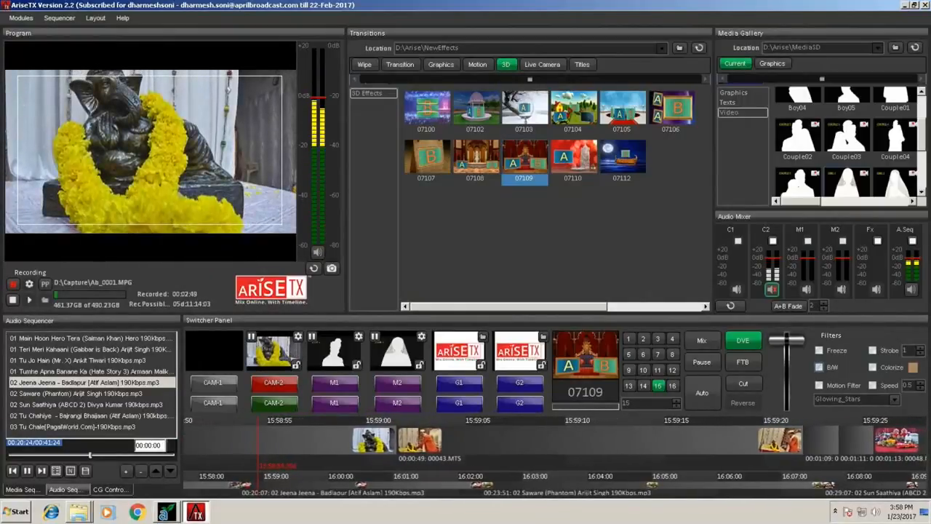
pyautogui.click(819, 366)
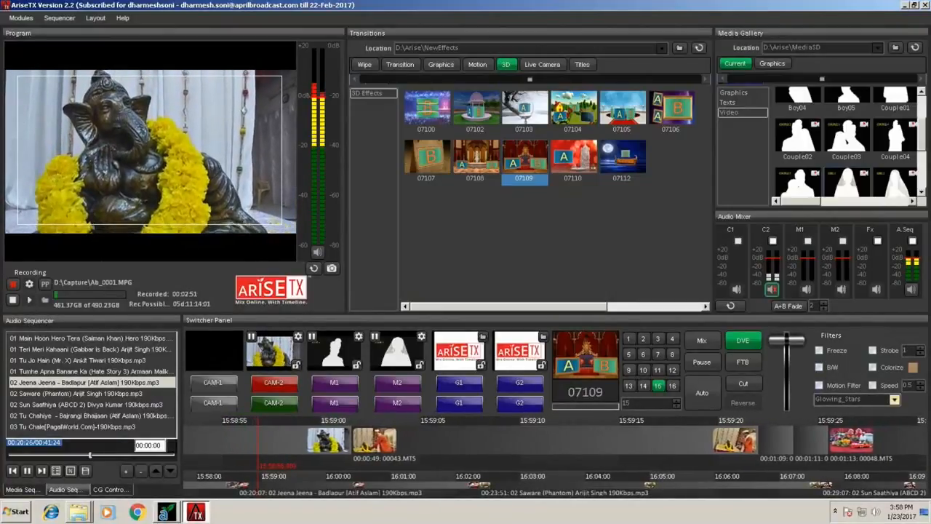
# Run the Hearts motion filter and a Strobe filter of 3 on the program output.
pyautogui.click(894, 399)
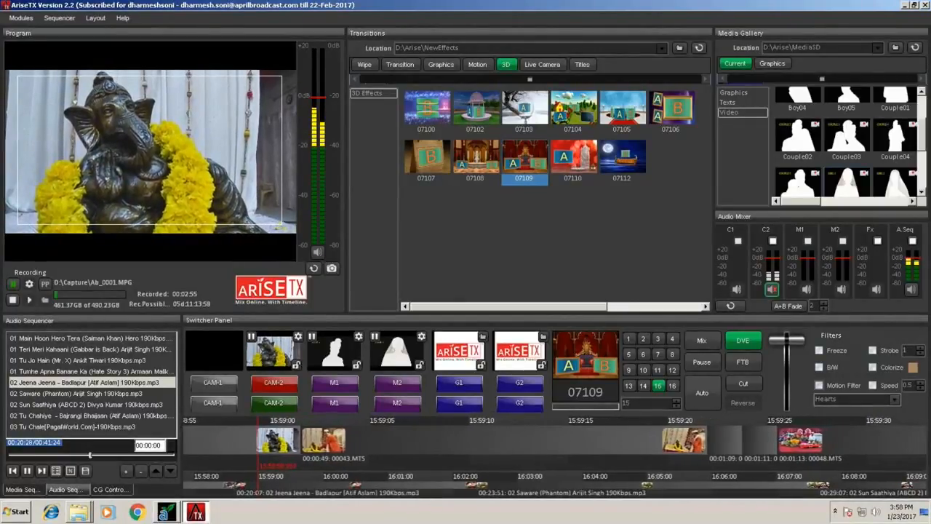
pyautogui.click(819, 386)
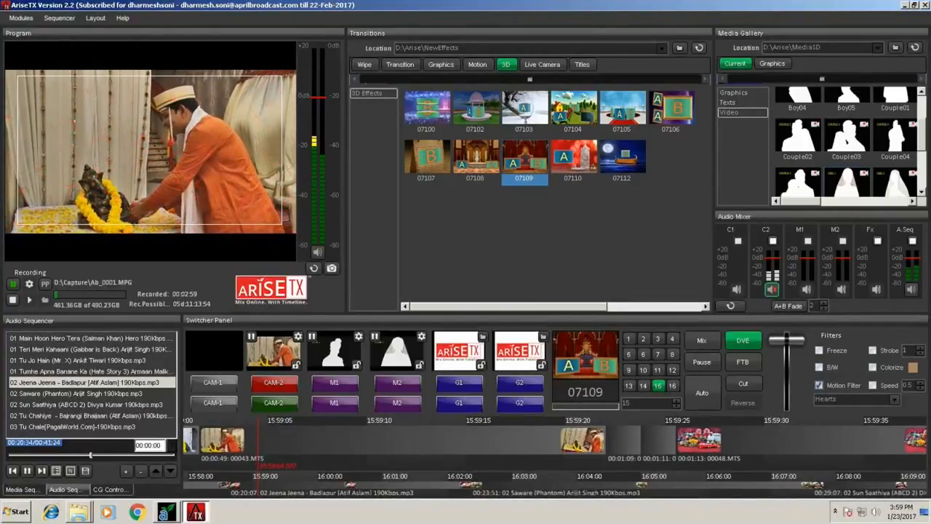
pyautogui.click(819, 385)
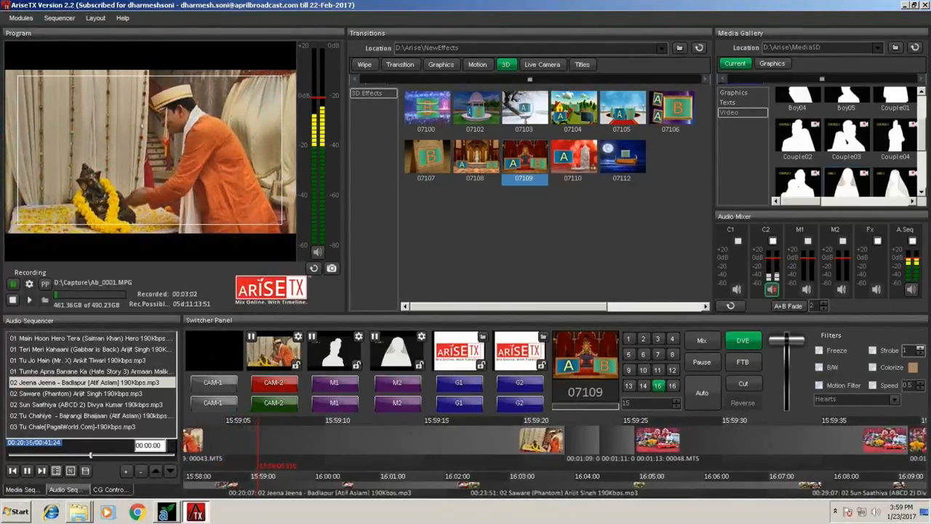
pyautogui.click(873, 351)
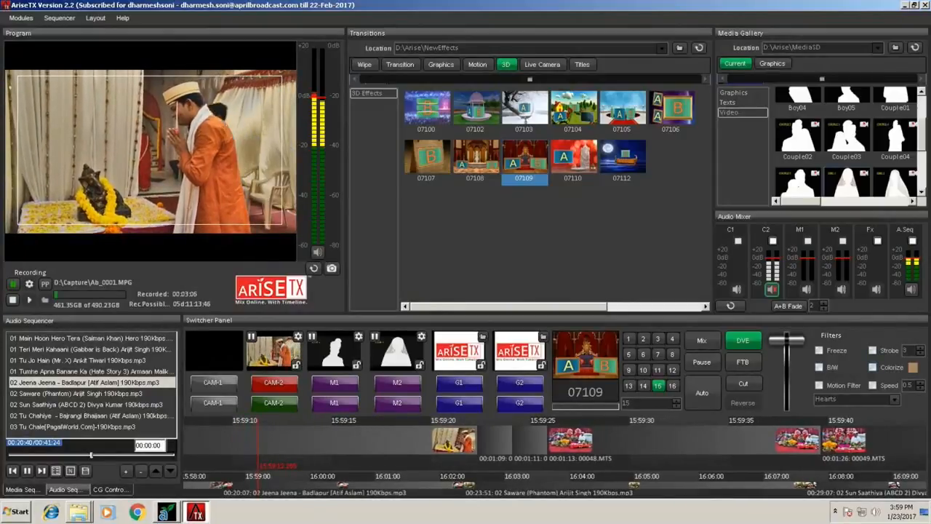
# Set the Colorize filter's color to green and run the filter on the program output.
pyautogui.click(913, 368)
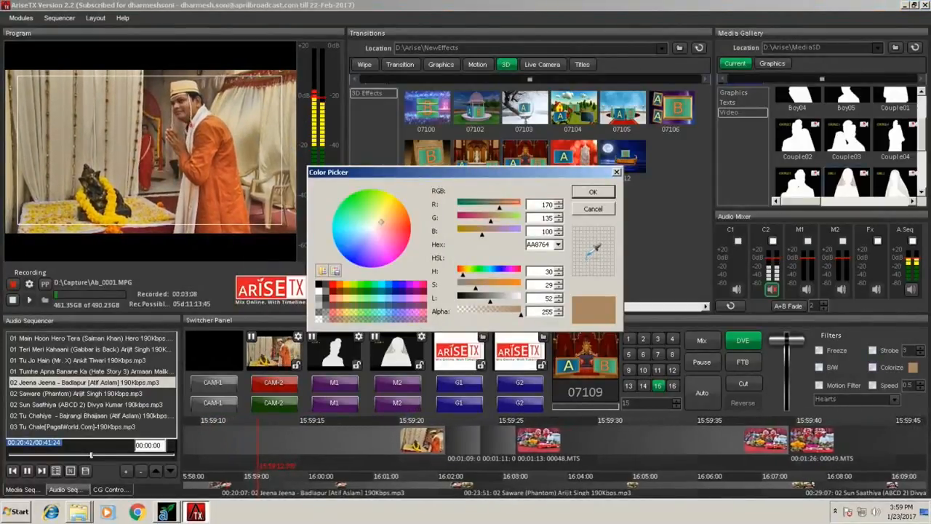
pyautogui.click(358, 200)
pyautogui.click(593, 191)
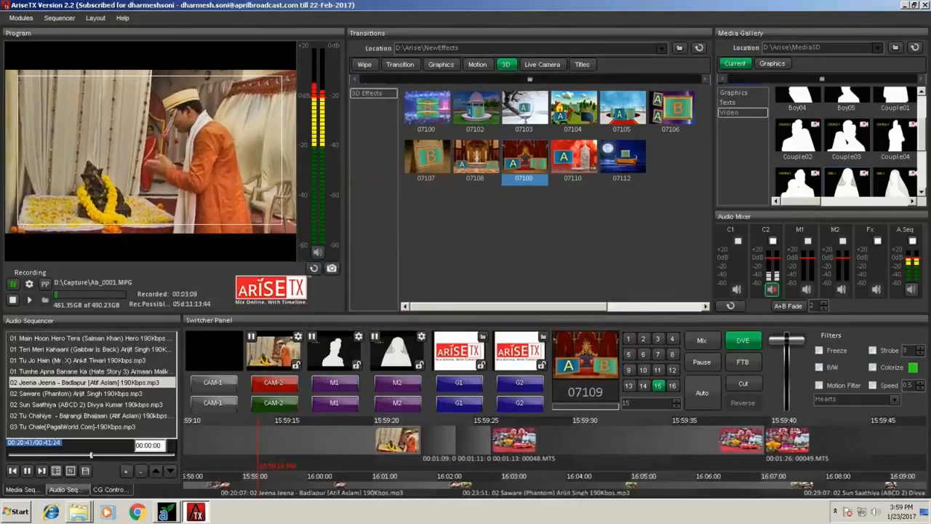
pyautogui.click(873, 367)
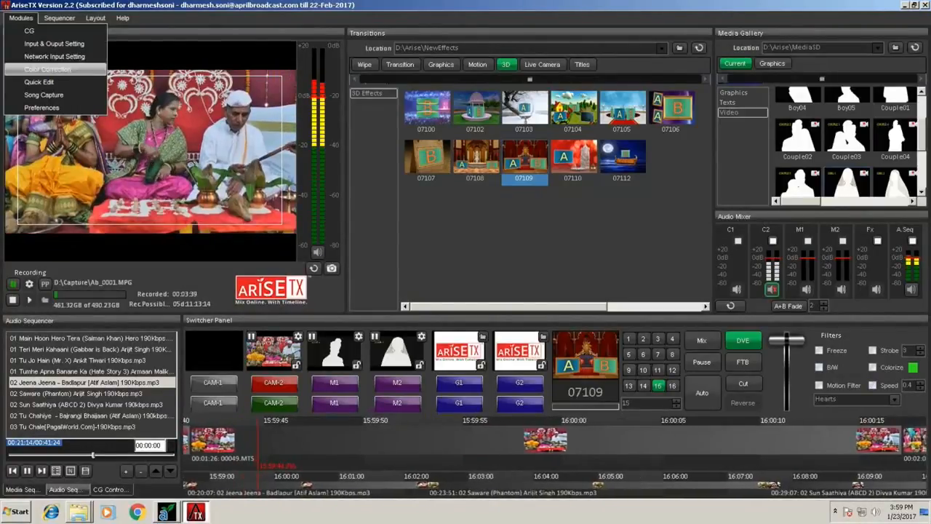
# Try changing the white level of input 2 in the color correction settings, reset the corrections, and close the settings.
pyautogui.click(48, 69)
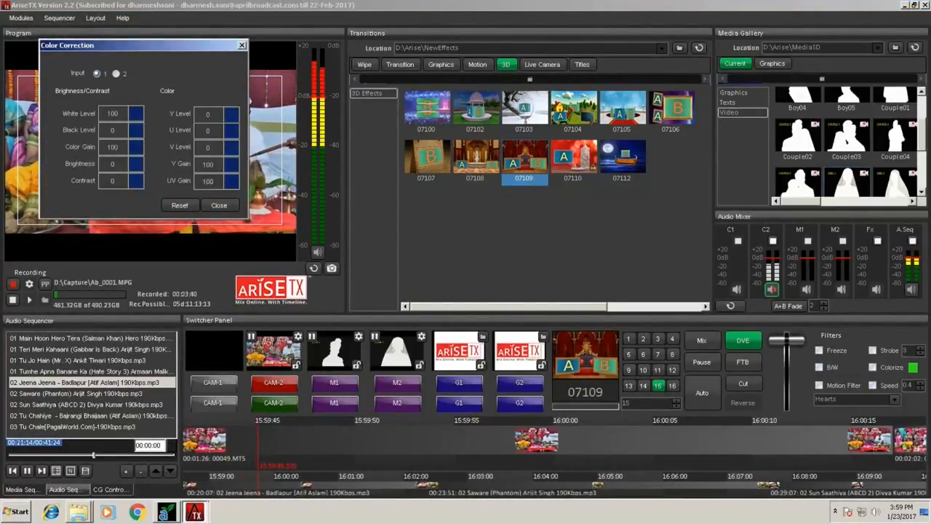
pyautogui.moveTo(144, 45); pyautogui.dragTo(515, 84)
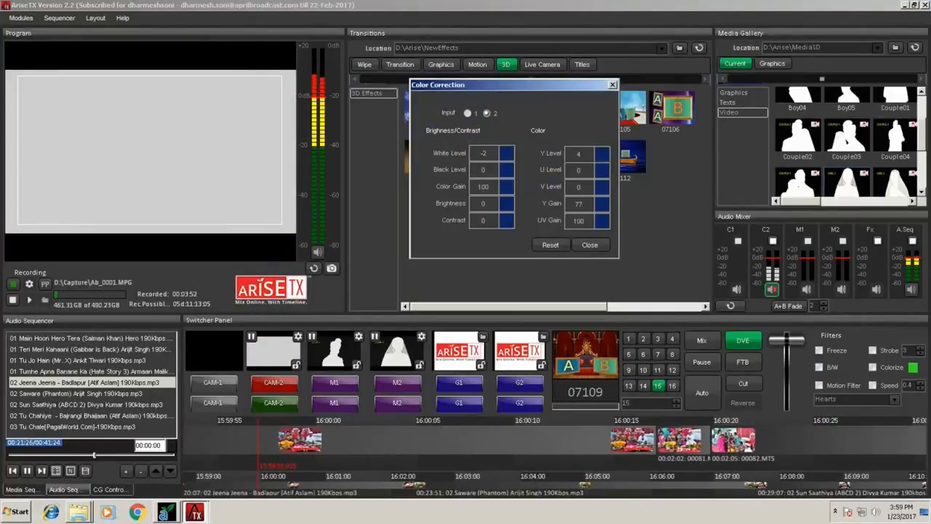
pyautogui.moveTo(507, 153); pyautogui.dragTo(507, 225)
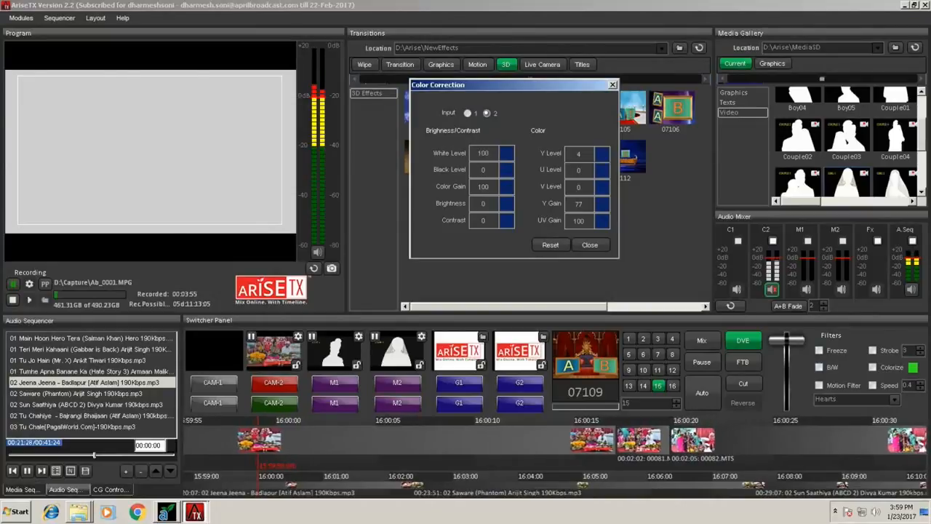
pyautogui.doubleClick(507, 153)
pyautogui.moveTo(506, 154)
pyautogui.mouseDown()
pyautogui.moveTo(507, 202)
pyautogui.moveTo(507, 171)
pyautogui.mouseUp()
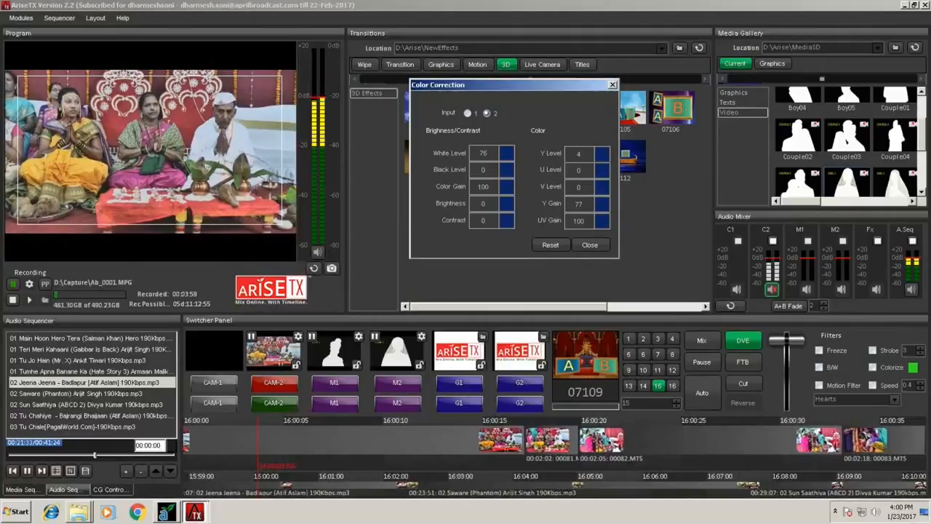
pyautogui.click(549, 244)
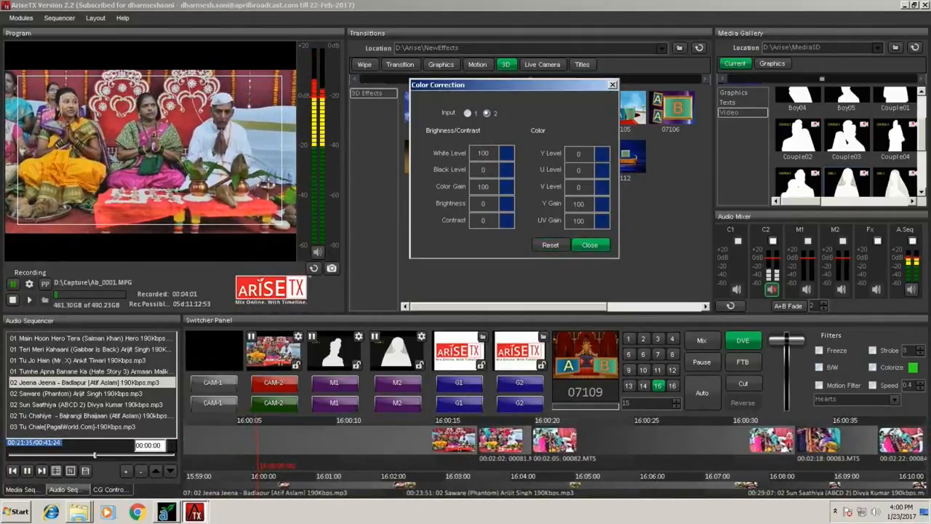
pyautogui.click(589, 244)
# Open the CG layout editor and enable the Graphic 1 and Graphic 2 logo items.
pyautogui.click(21, 18)
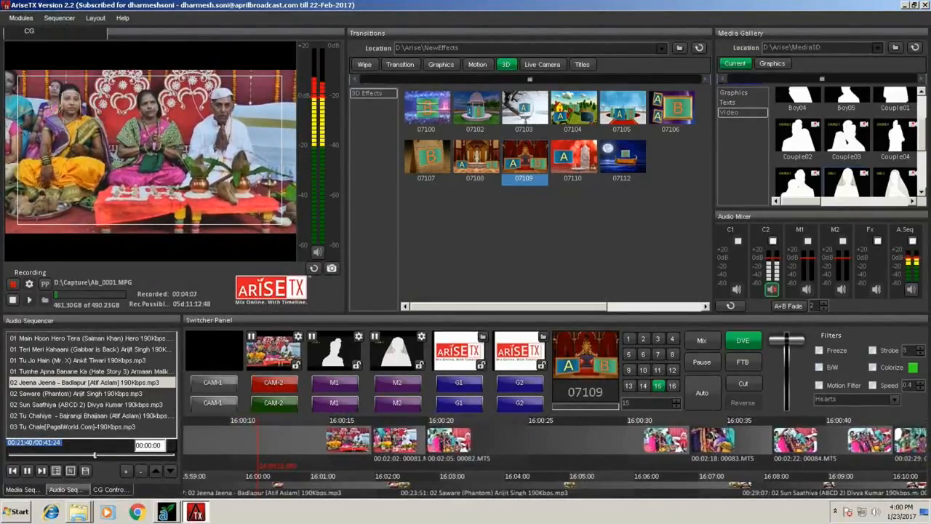
pyautogui.click(29, 31)
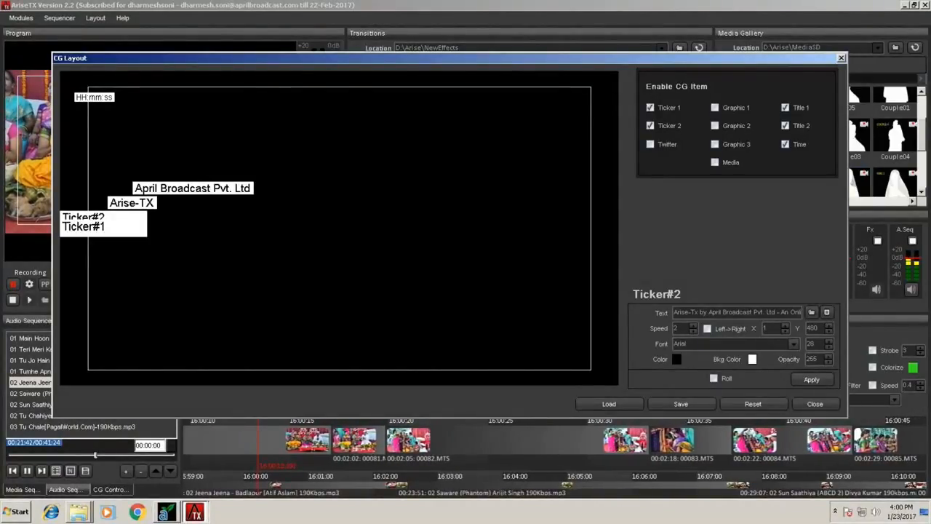
pyautogui.moveTo(449, 58); pyautogui.dragTo(478, 54)
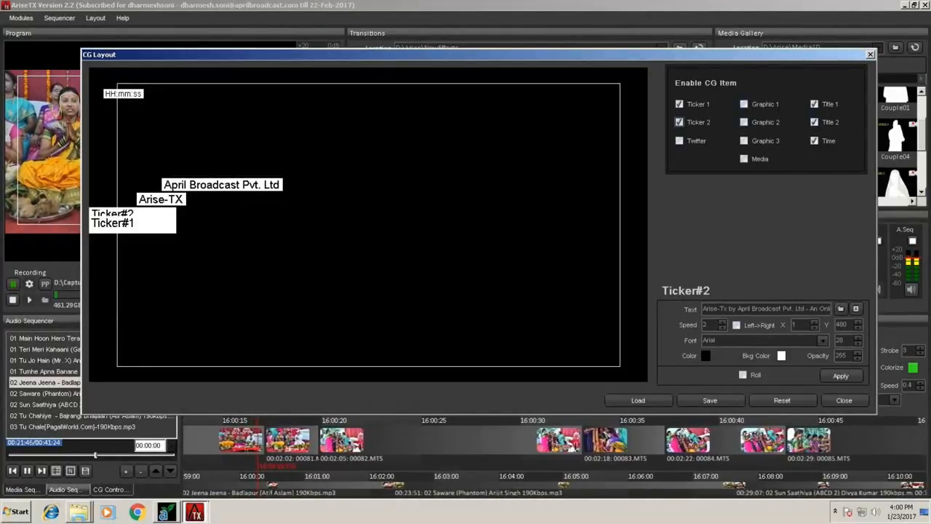
pyautogui.click(743, 104)
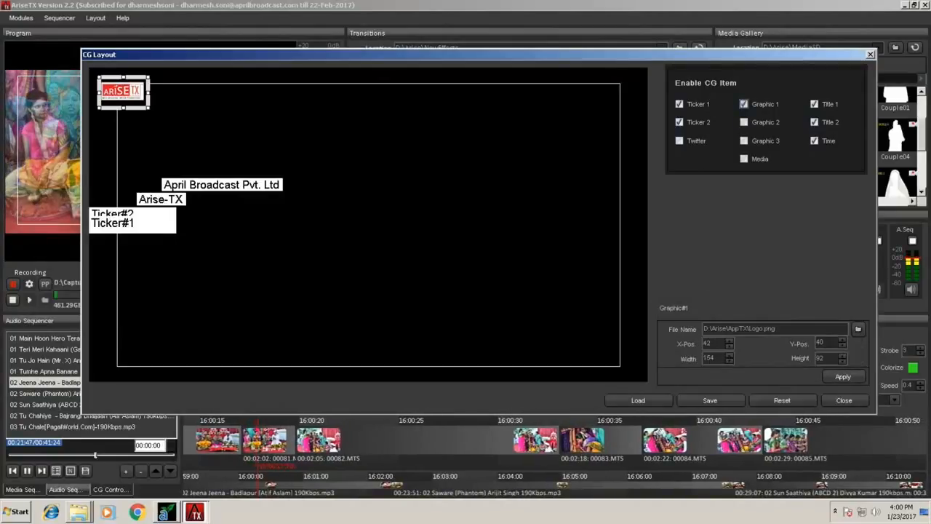
pyautogui.click(744, 122)
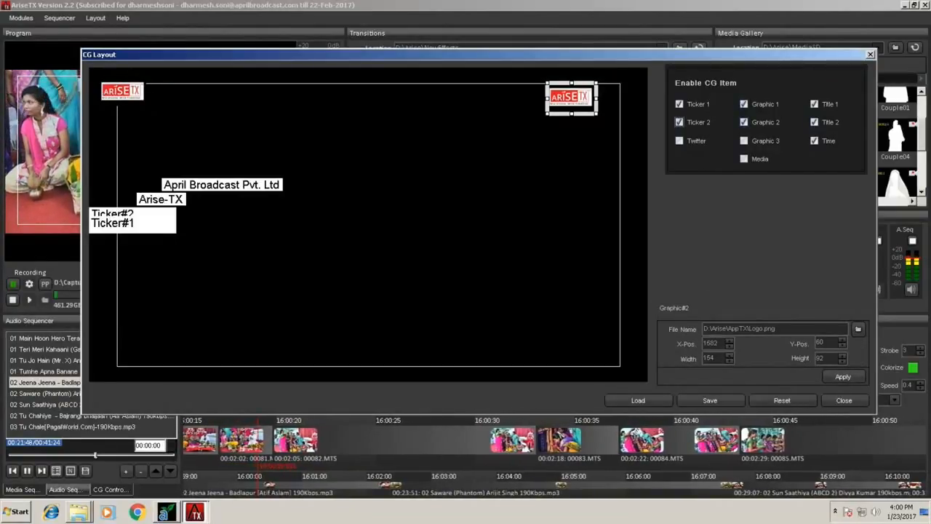
# Move the time item below the Graphic 1 logo and enlarge that logo to about 230 by 124 at X 90, Y 54.
pyautogui.moveTo(122, 92); pyautogui.dragTo(141, 148)
pyautogui.click(139, 95)
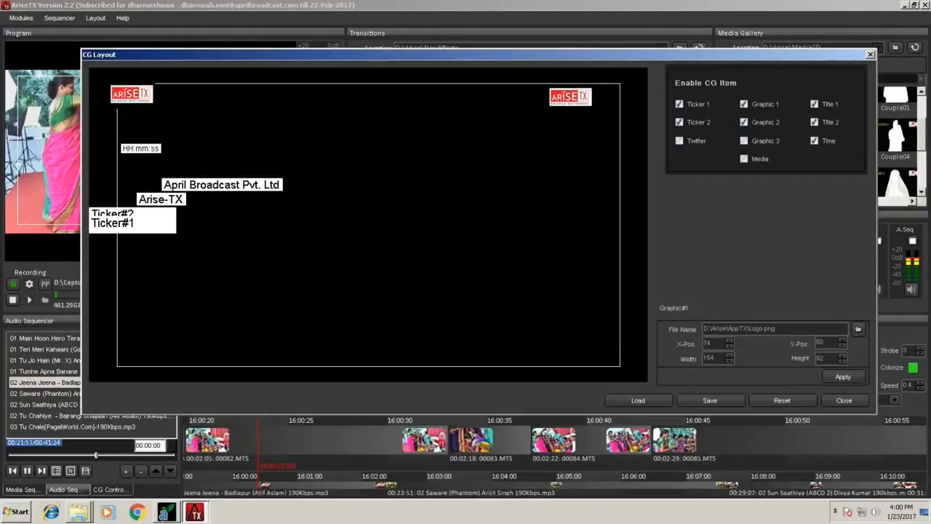
pyautogui.moveTo(157, 110)
pyautogui.mouseDown()
pyautogui.moveTo(180, 121)
pyautogui.moveTo(149, 104)
pyautogui.mouseUp()
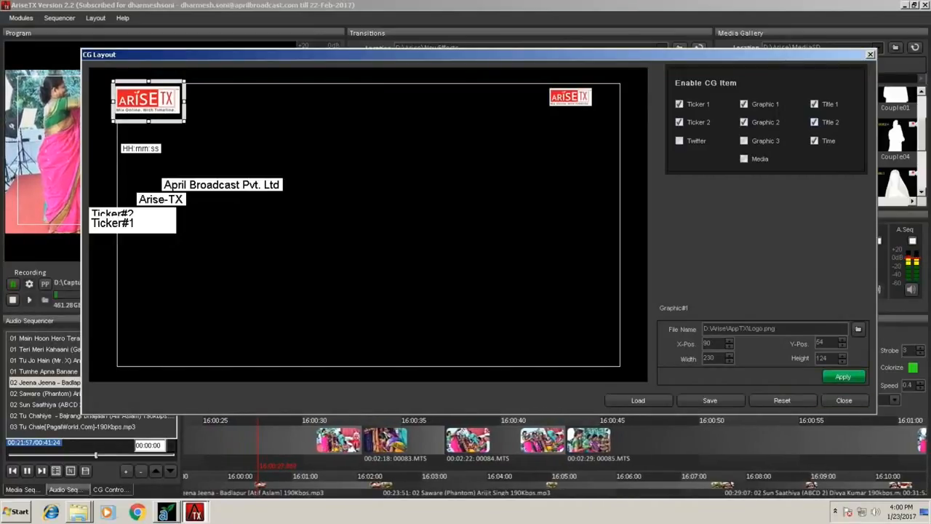
# Enlarge the Graphic 2 logo to about 240 by 140 in the layout's upper-right corner and apply it.
pyautogui.moveTo(570, 96); pyautogui.dragTo(549, 123)
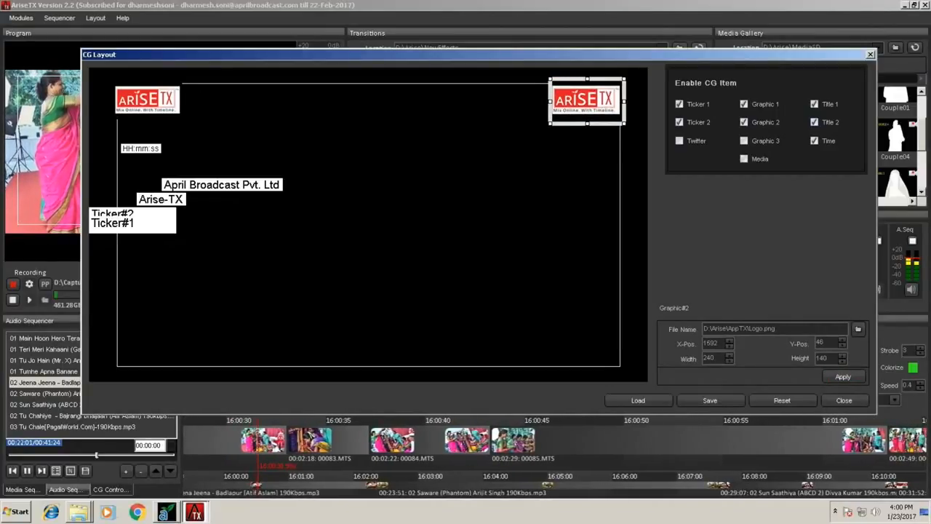
pyautogui.click(843, 377)
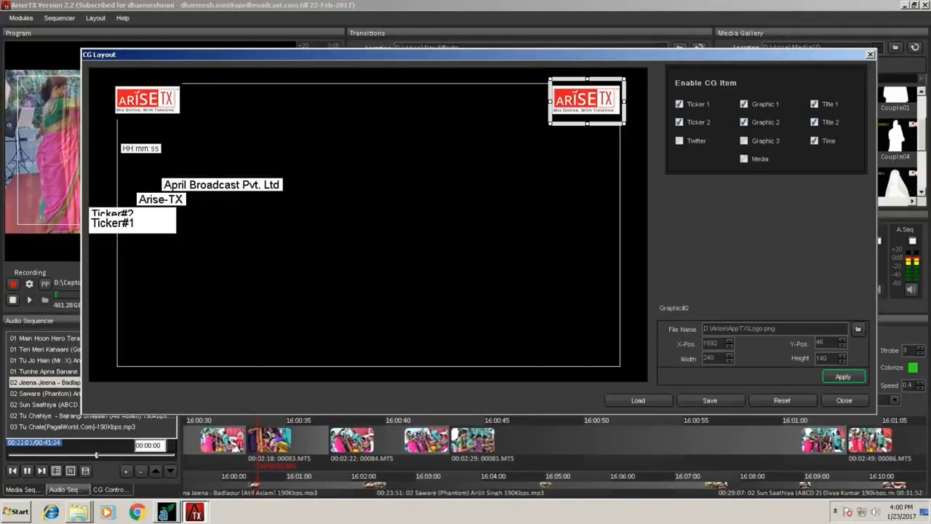
# Move Ticker 1 to the bottom of the CG layout at about Y 978 and apply a font size of 60.
pyautogui.moveTo(112, 223); pyautogui.dragTo(112, 359)
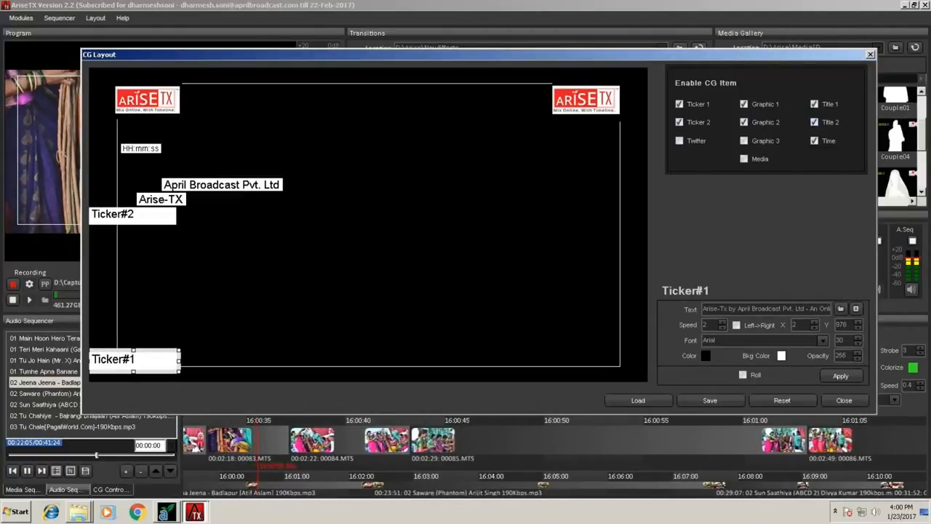
pyautogui.moveTo(844, 340); pyautogui.dragTo(830, 340)
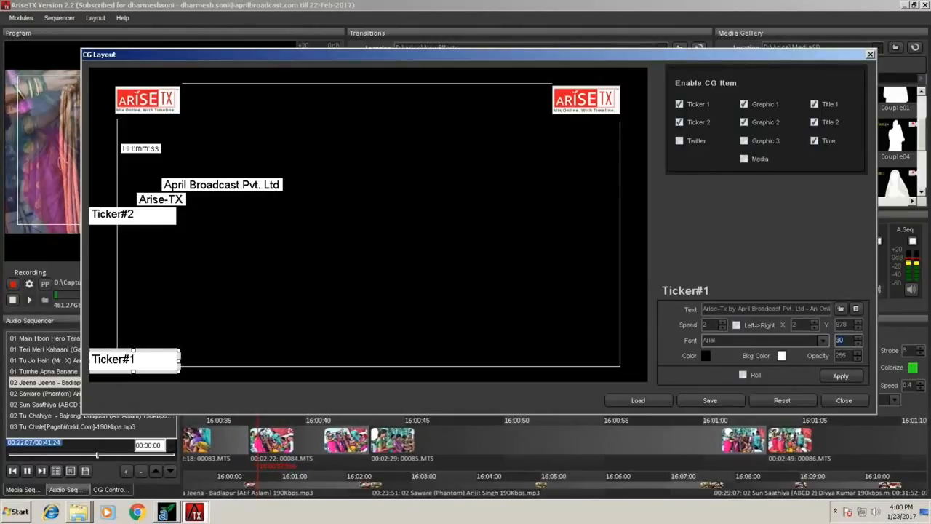
pyautogui.write('60')
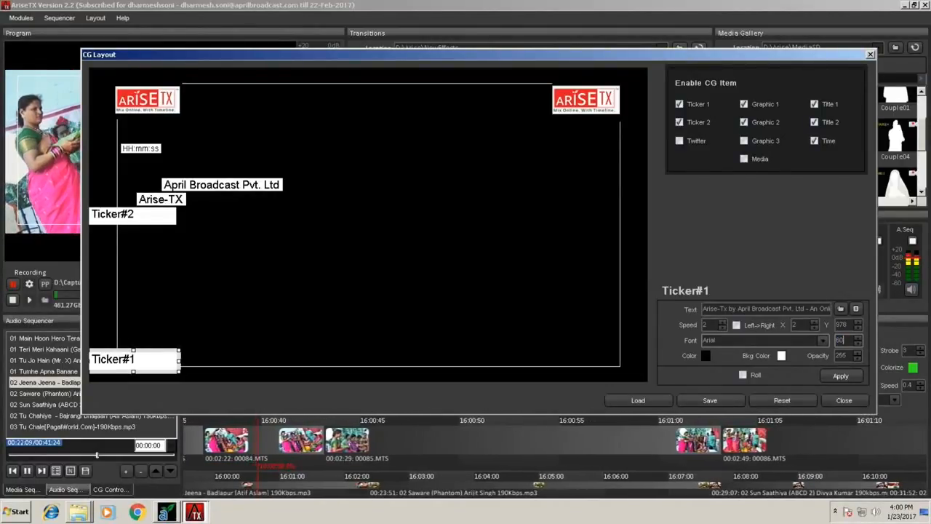
pyautogui.click(841, 376)
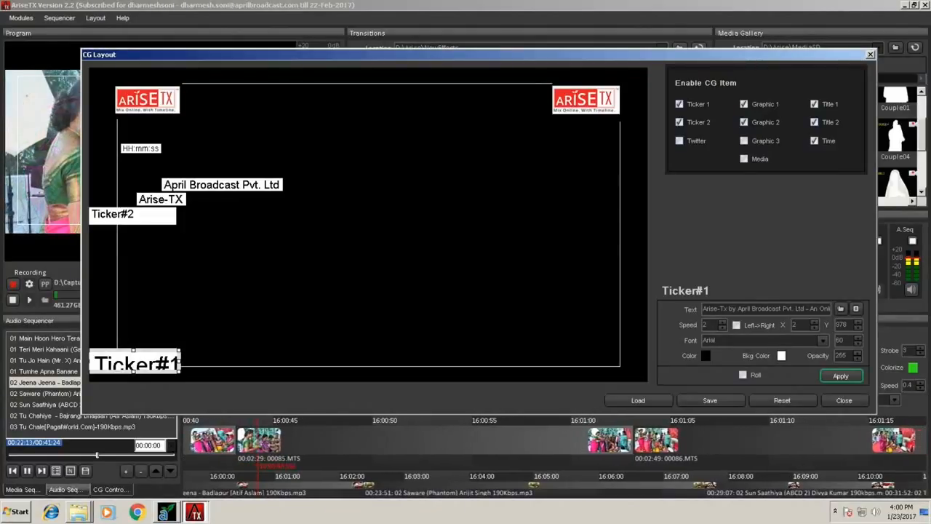
# Move Ticker 2 just above Ticker 1 at about Y 936 and disable the Title 1, Title 2 and Time items in the CG layout.
pyautogui.moveTo(117, 216); pyautogui.dragTo(117, 349)
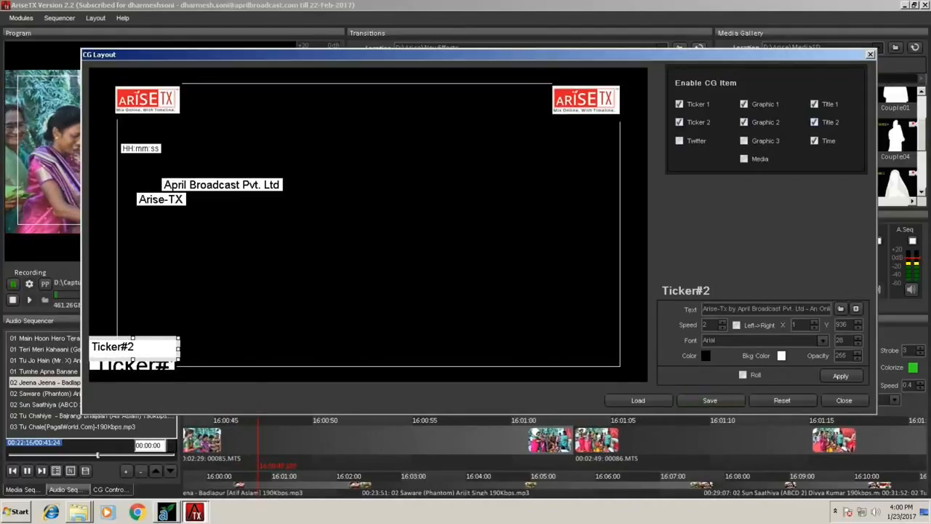
pyautogui.click(841, 376)
pyautogui.click(815, 104)
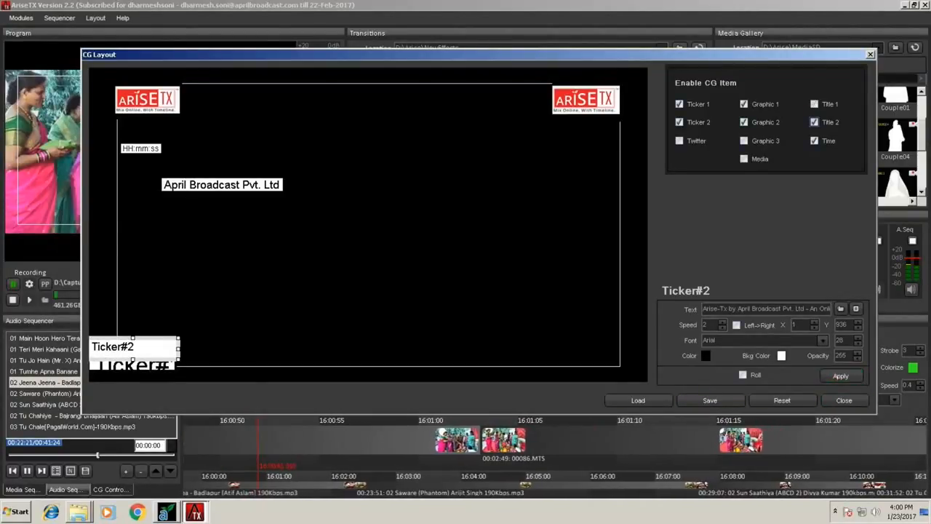
pyautogui.click(814, 123)
pyautogui.click(814, 141)
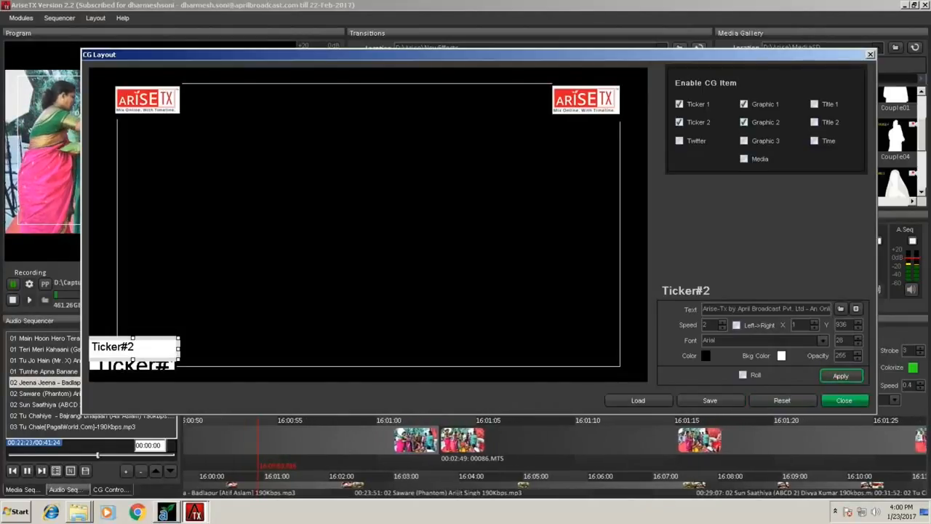
pyautogui.click(843, 400)
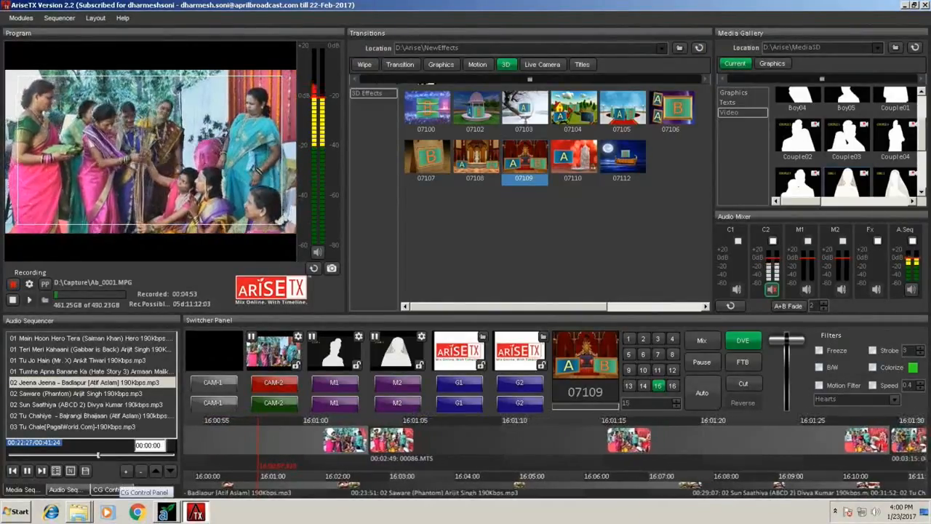
# Put the Graphics 1, Graphics 2 and Ticker 1 overlays on air over the program output and hide all CG items again.
pyautogui.click(109, 489)
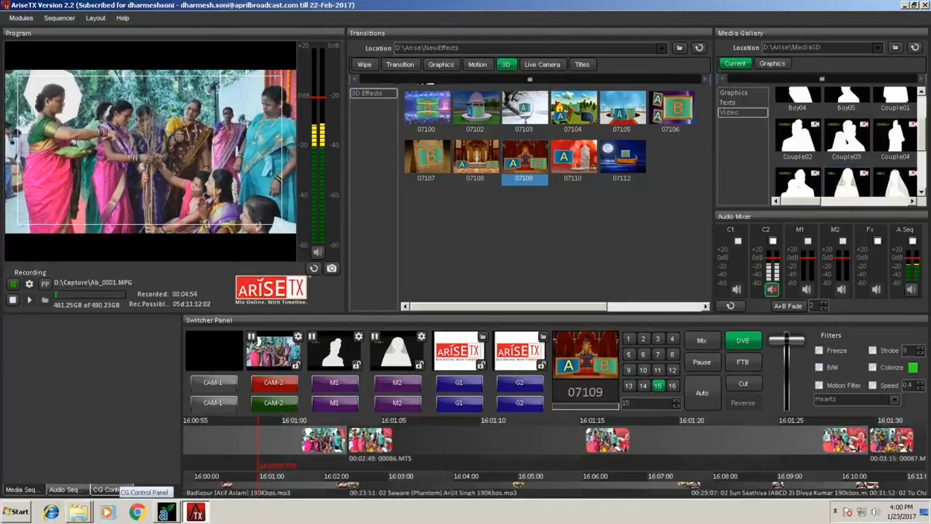
pyautogui.click(69, 350)
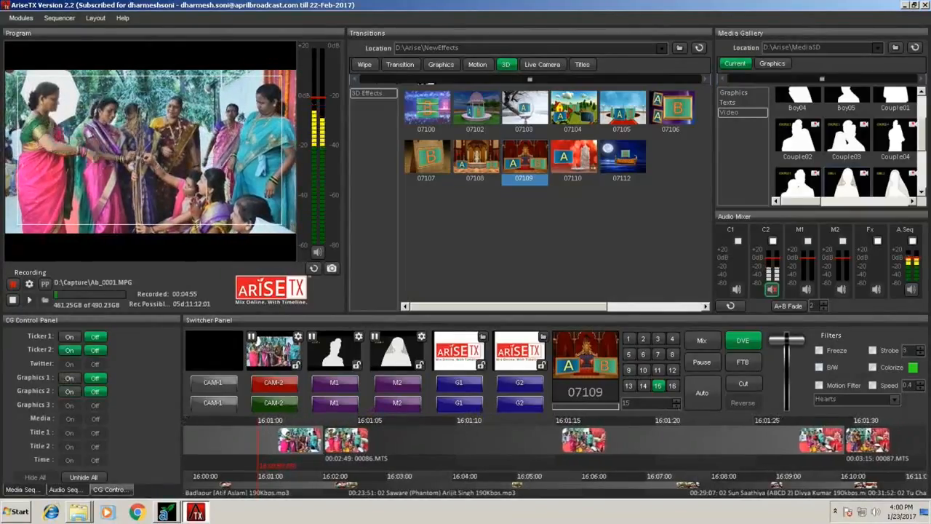
pyautogui.click(69, 336)
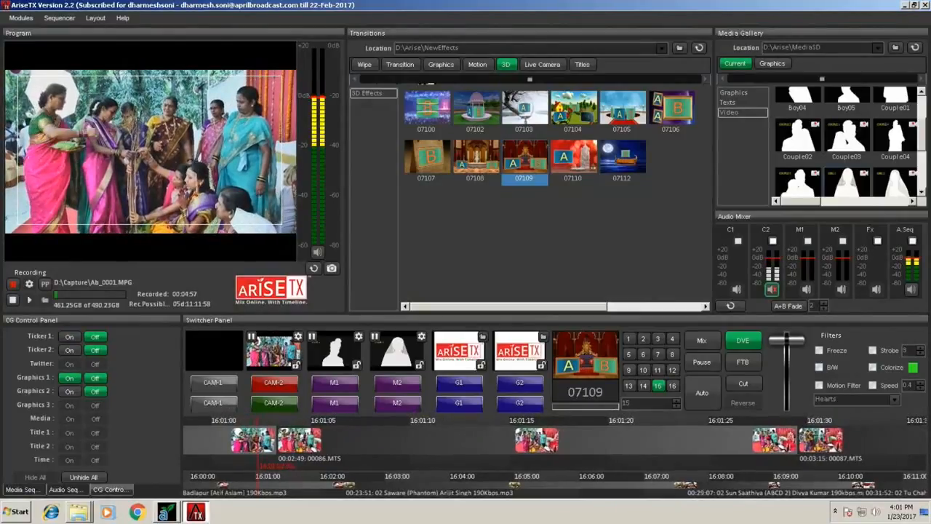
pyautogui.click(69, 377)
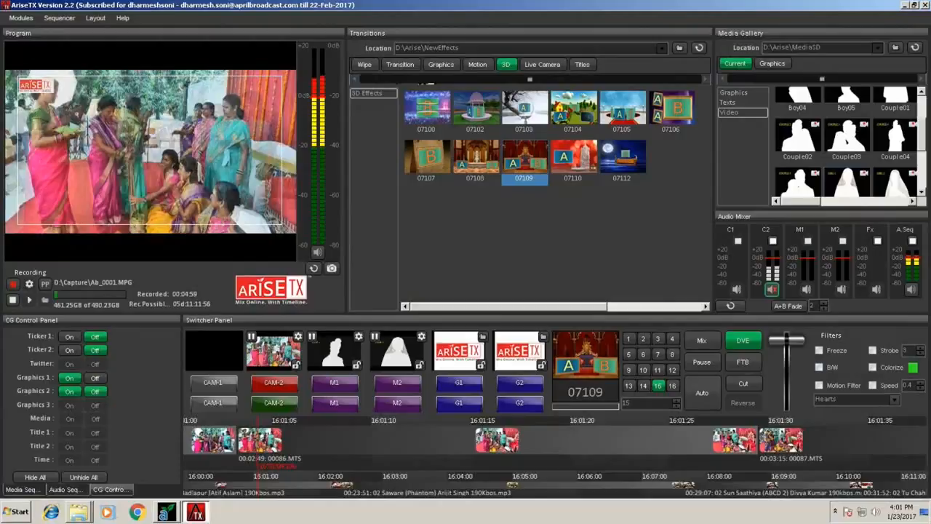
pyautogui.click(69, 391)
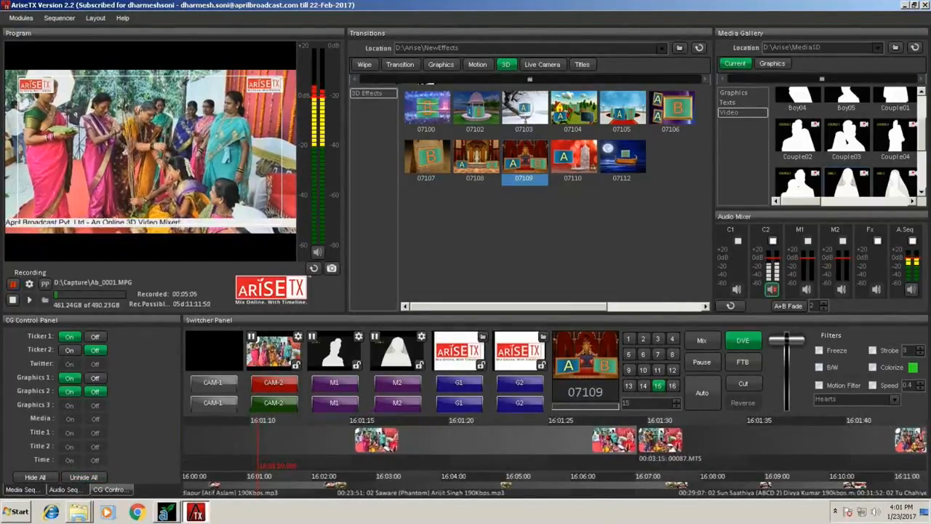
pyautogui.click(35, 476)
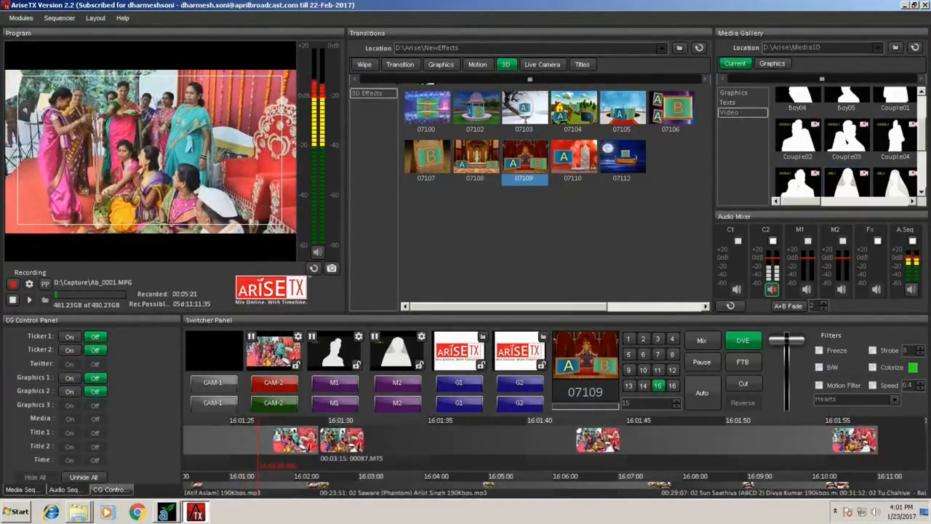